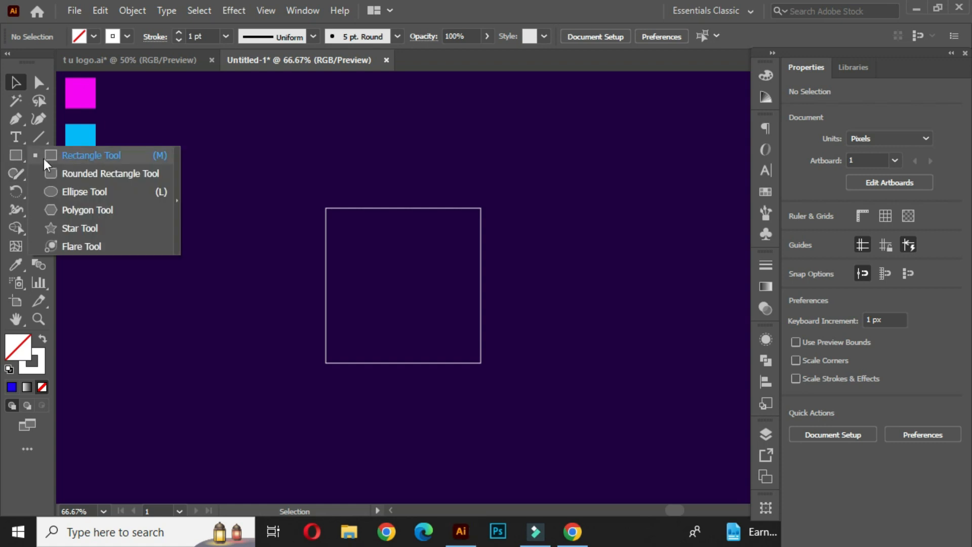
# Draw a tall narrow rectangle about 45 px wide over the square and centre both shapes horizontally.
pyautogui.scroll(1, 469, 339)
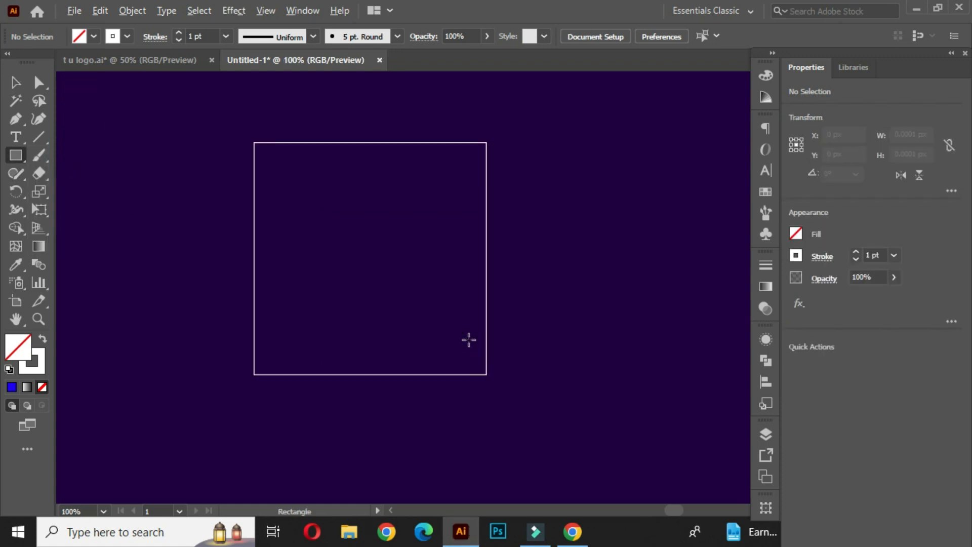
pyautogui.moveTo(369, 290); pyautogui.dragTo(376, 297)
pyautogui.moveTo(348, 126); pyautogui.dragTo(393, 400)
pyautogui.click(15, 82)
pyautogui.click(167, 152)
pyautogui.moveTo(205, 145); pyautogui.dragTo(527, 316)
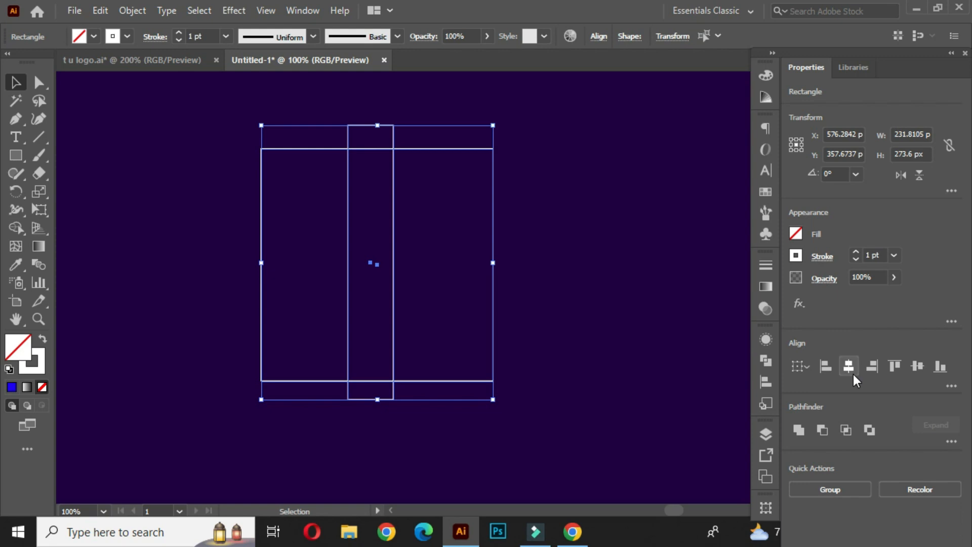
pyautogui.click(853, 375)
pyautogui.click(613, 256)
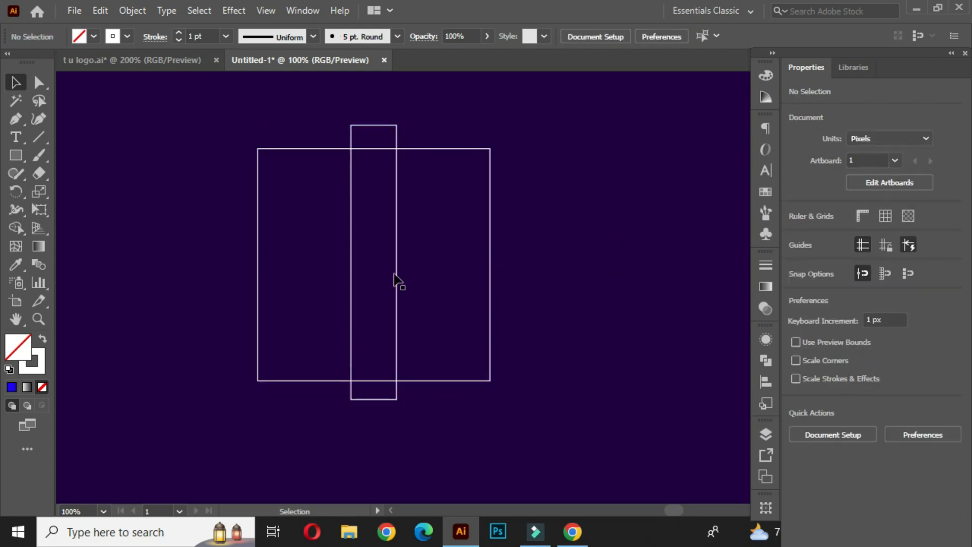
# Duplicate the narrow bar twice, placing copies flush with the square's right and left edges.
pyautogui.click(397, 261)
pyautogui.moveTo(398, 244); pyautogui.dragTo(494, 245)
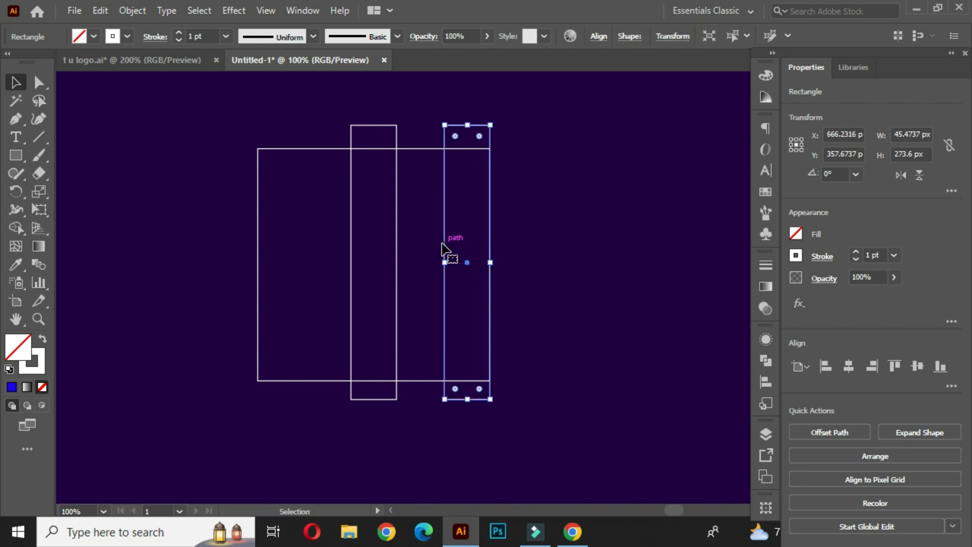
pyautogui.click(351, 252)
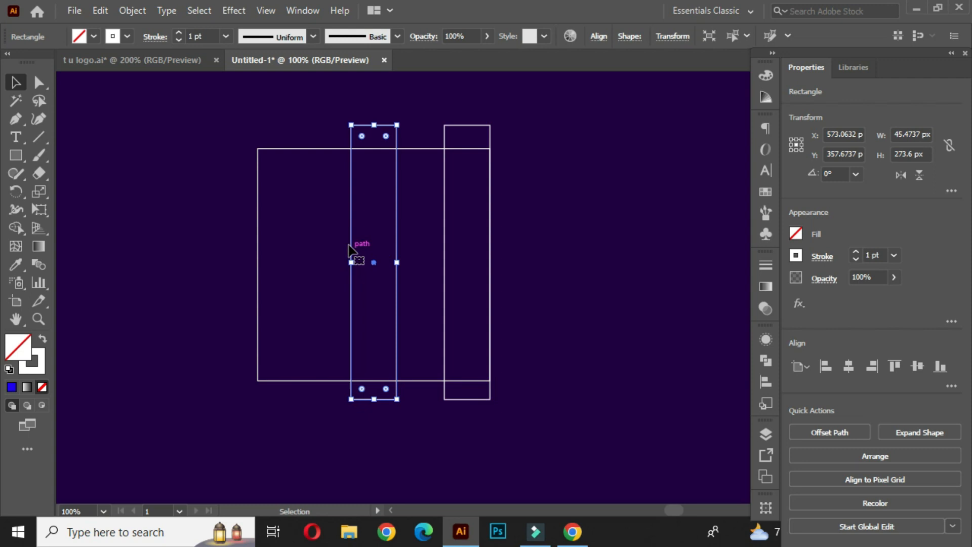
pyautogui.moveTo(353, 233); pyautogui.dragTo(260, 233)
pyautogui.click(222, 213)
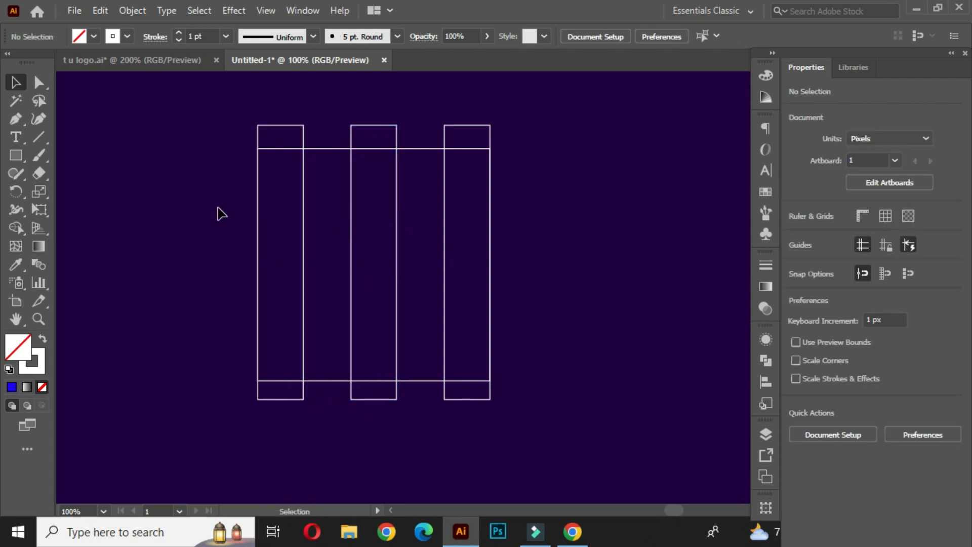
# Add a rotated copy of the bar as a horizontal band across the top of the square.
pyautogui.click(302, 209)
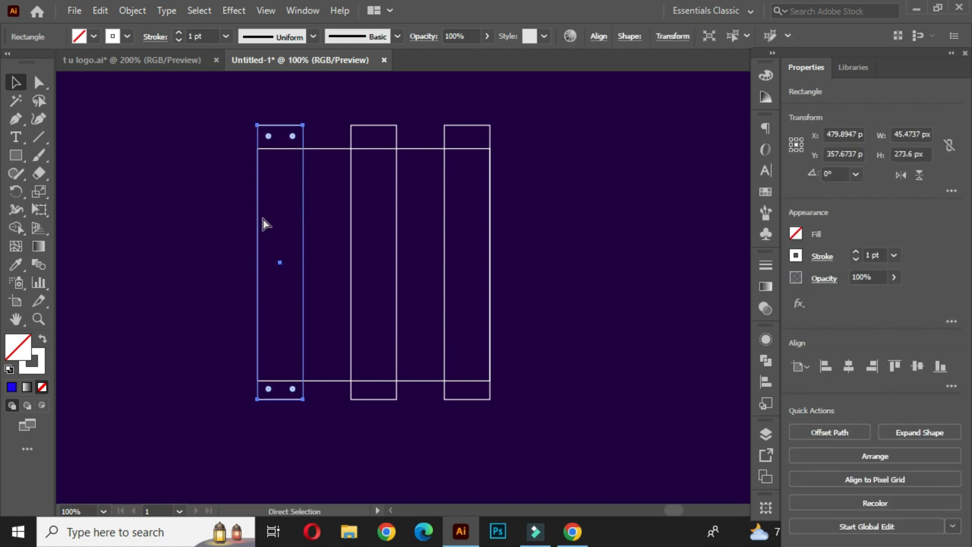
pyautogui.moveTo(305, 118); pyautogui.dragTo(435, 152)
pyautogui.click(564, 144)
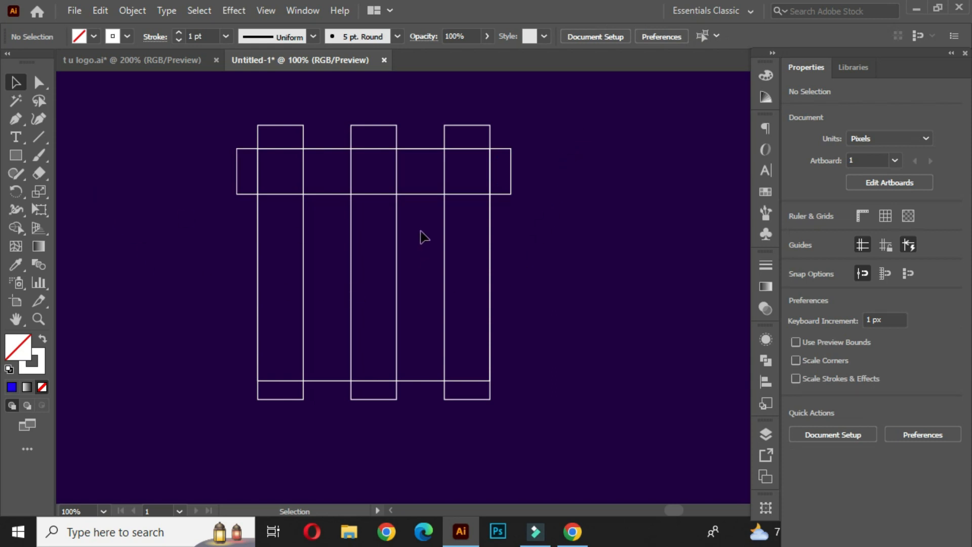
# Draw a circle of about 232 px inscribed in the square with the Ellipse tool.
pyautogui.click(22, 159)
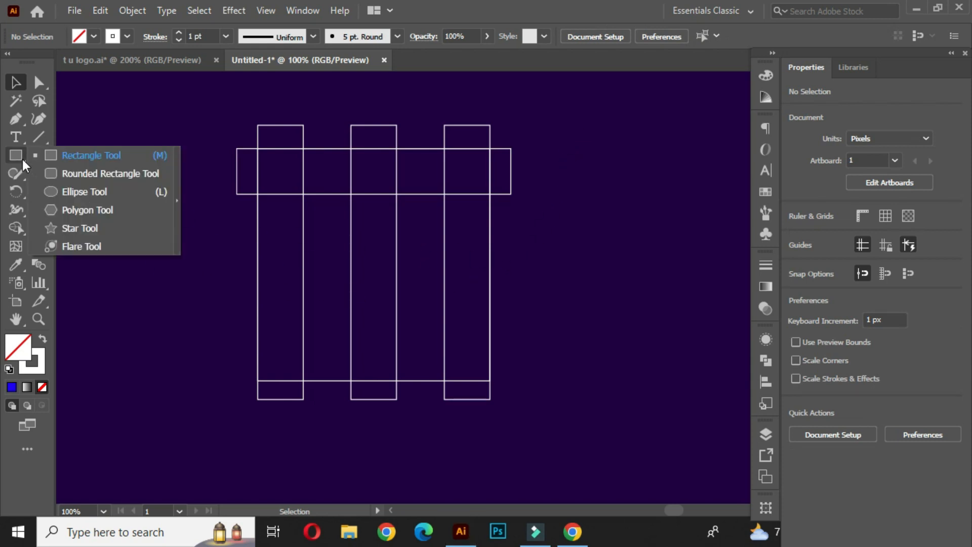
pyautogui.click(102, 192)
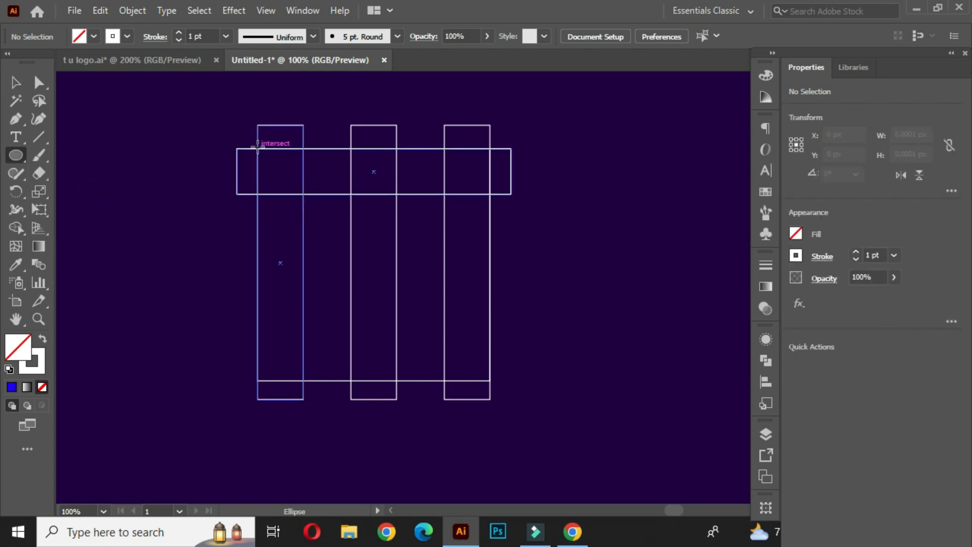
pyautogui.moveTo(258, 149); pyautogui.dragTo(489, 380)
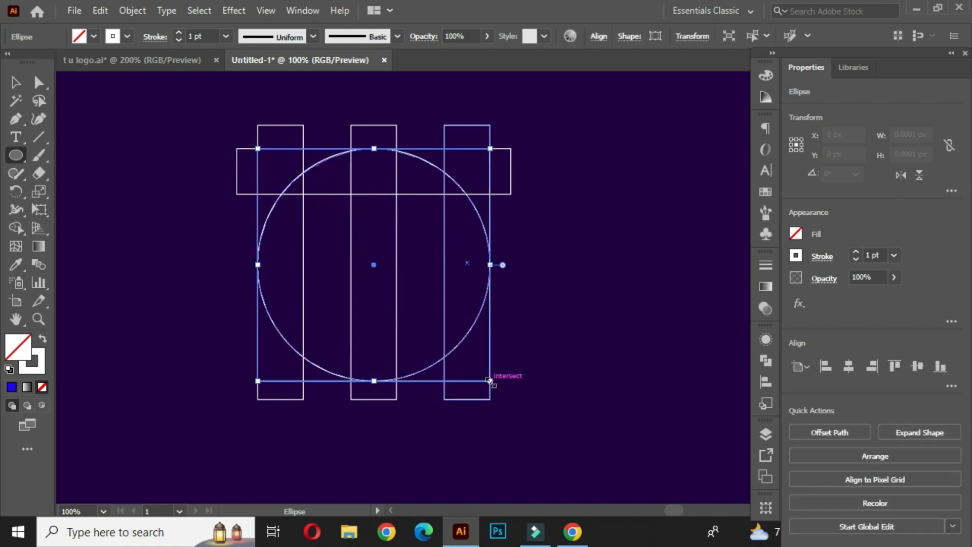
pyautogui.click(16, 82)
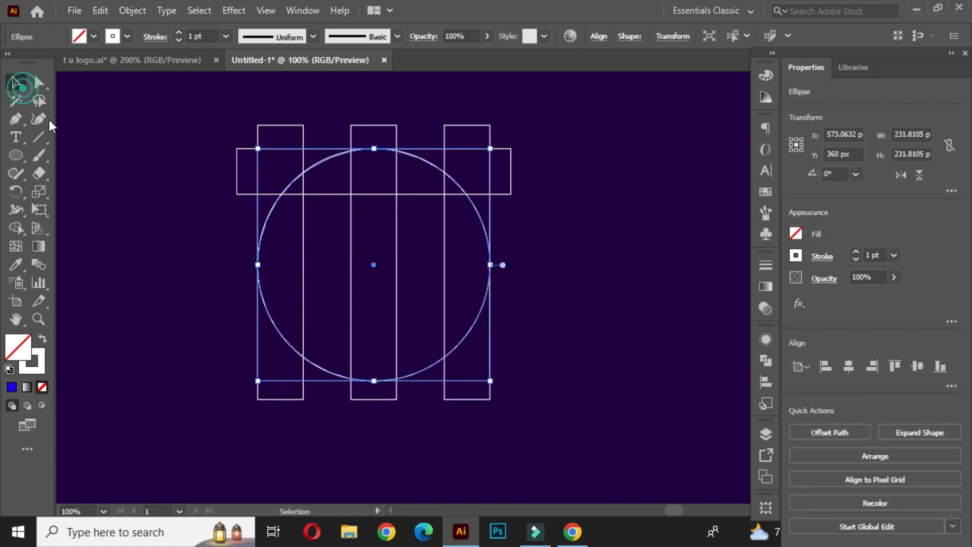
pyautogui.click(136, 201)
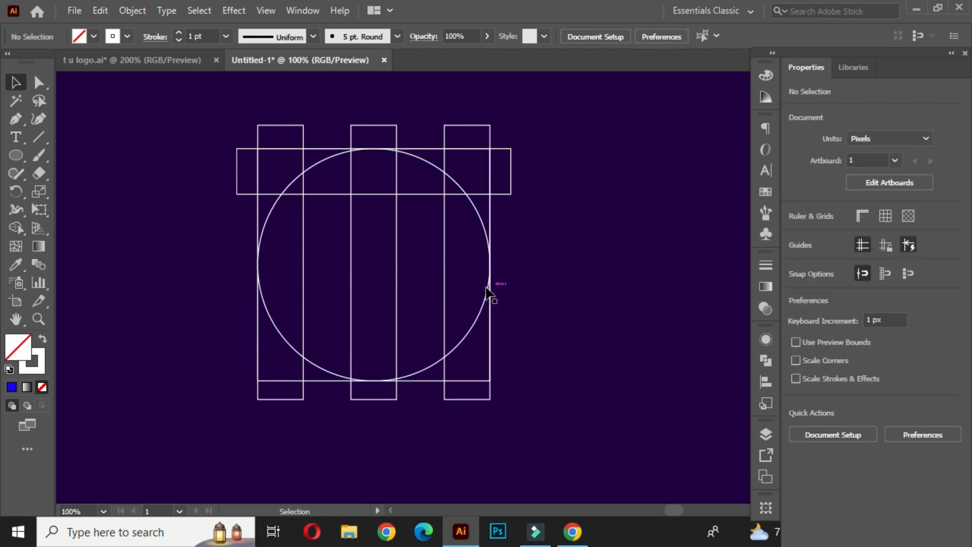
# Create concentric scaled copies of the circle at about 141 px and 45 px diameter.
pyautogui.click(452, 181)
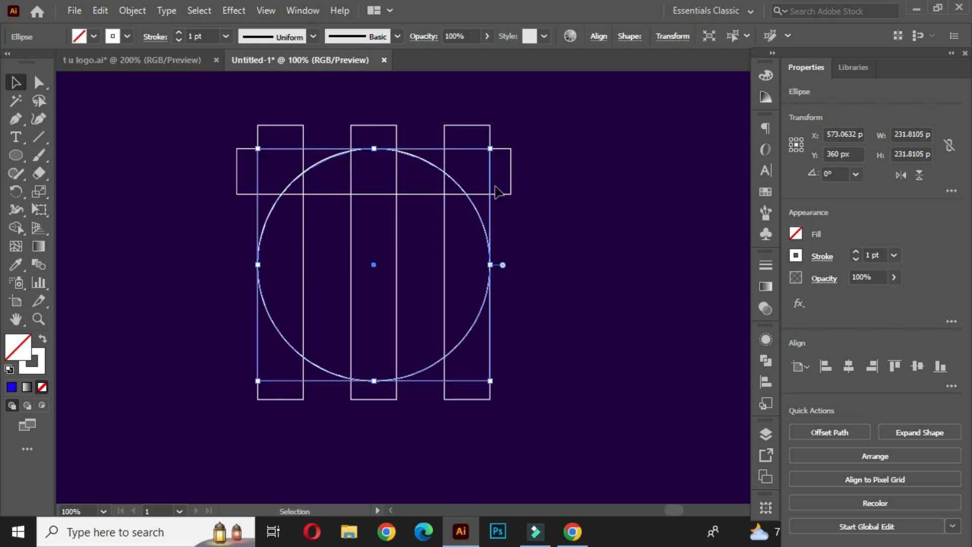
pyautogui.moveTo(490, 149); pyautogui.dragTo(463, 196)
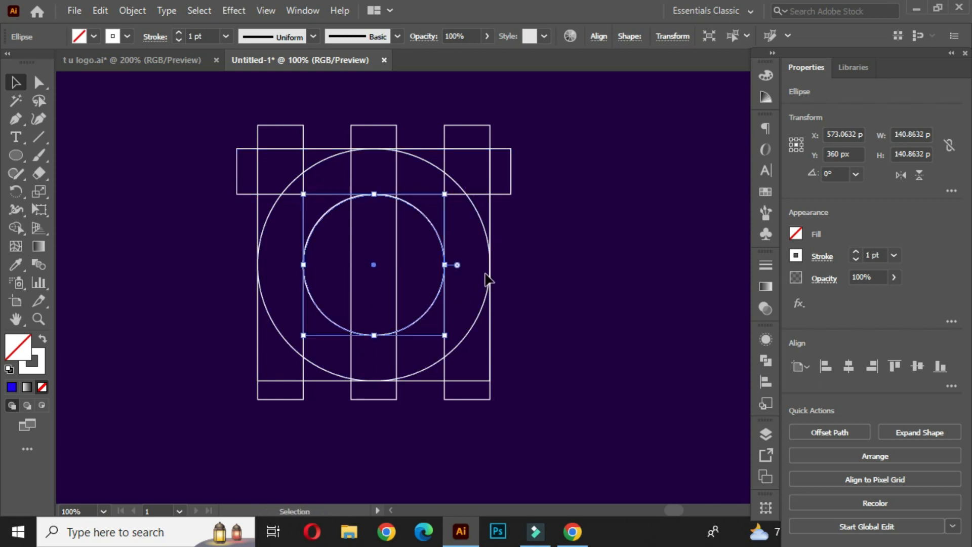
pyautogui.moveTo(445, 195); pyautogui.dragTo(411, 244)
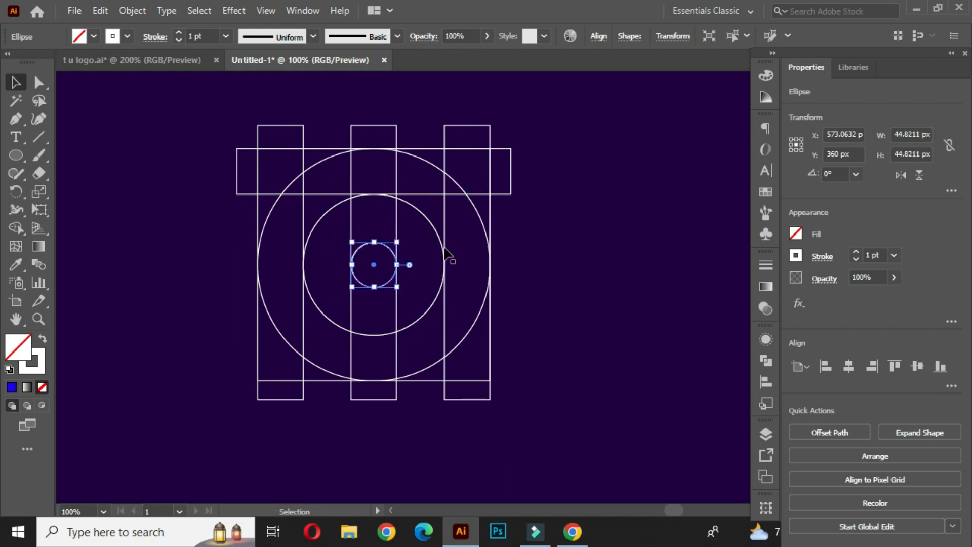
pyautogui.click(538, 242)
# Inspect the innermost circle's position at the centre up close.
pyautogui.click(384, 284)
pyautogui.scroll(1, 397, 287)
pyautogui.moveTo(397, 288); pyautogui.dragTo(404, 290)
pyautogui.click(420, 265)
pyautogui.scroll(-1, 415, 269)
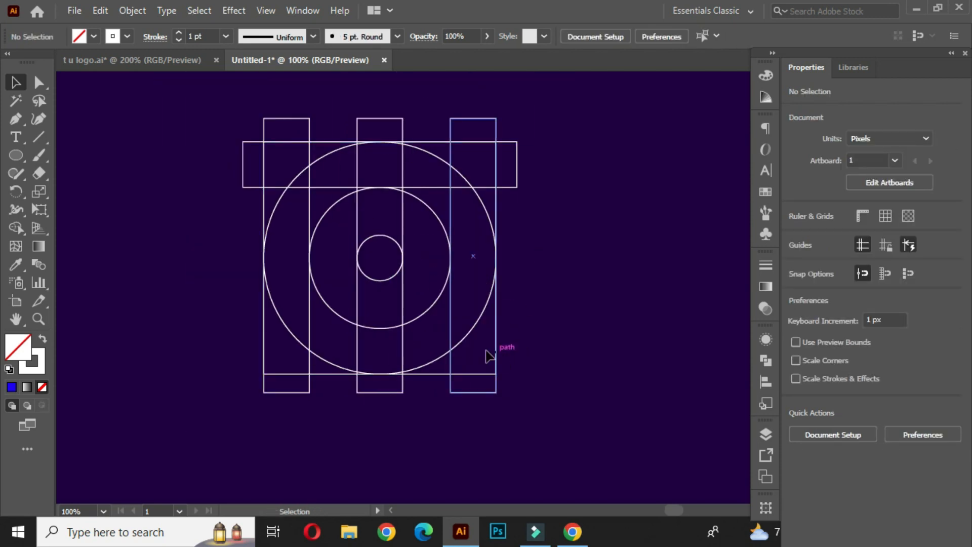
# Draw a circle about 45 px wide where the left bar crosses the horizontal band.
pyautogui.click(16, 156)
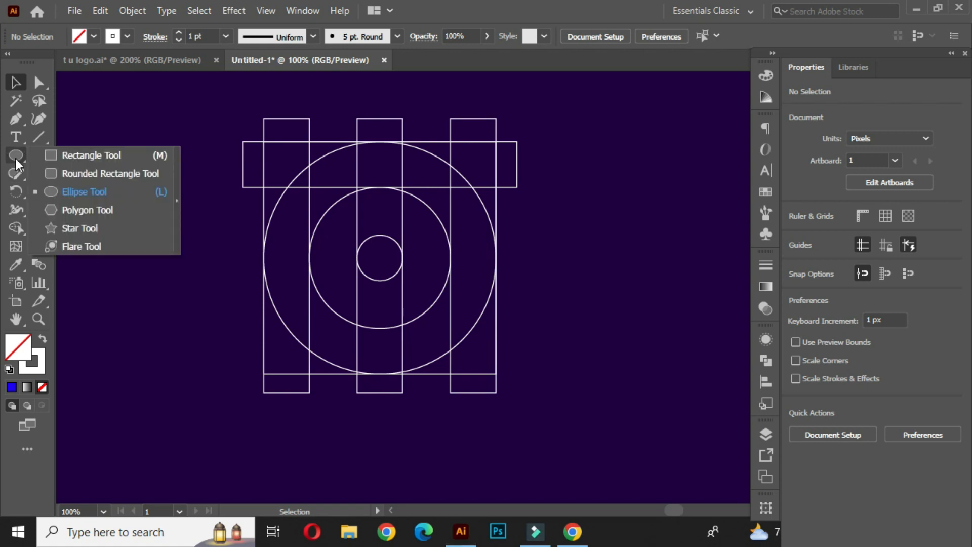
pyautogui.click(86, 192)
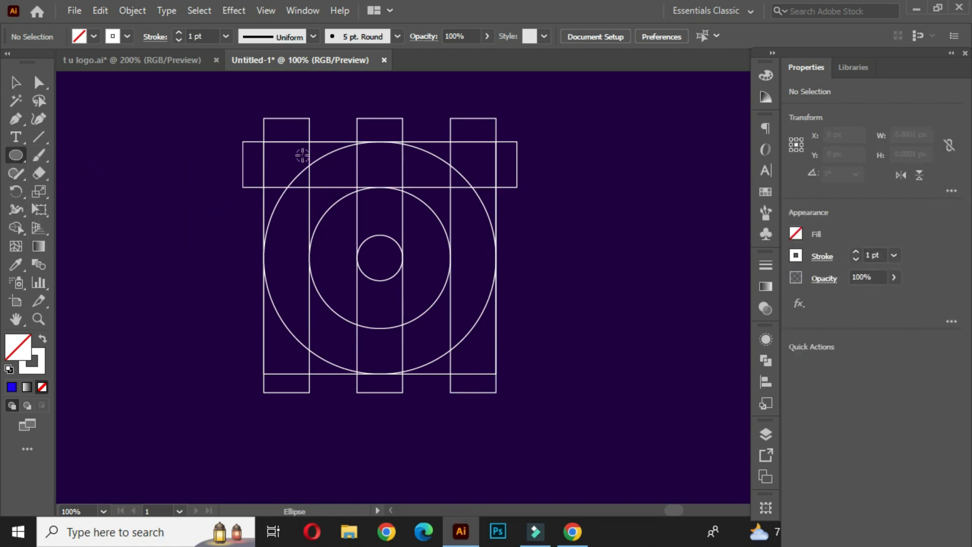
pyautogui.keyDown('alt'); pyautogui.scroll(1, 302, 156); pyautogui.keyUp('alt')
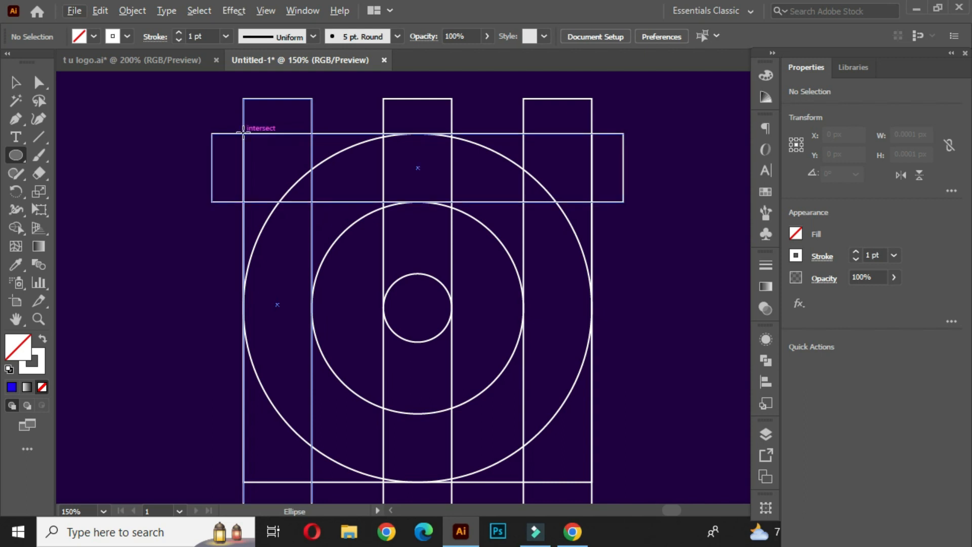
pyautogui.moveTo(264, 153); pyautogui.dragTo(282, 201)
pyautogui.click(18, 83)
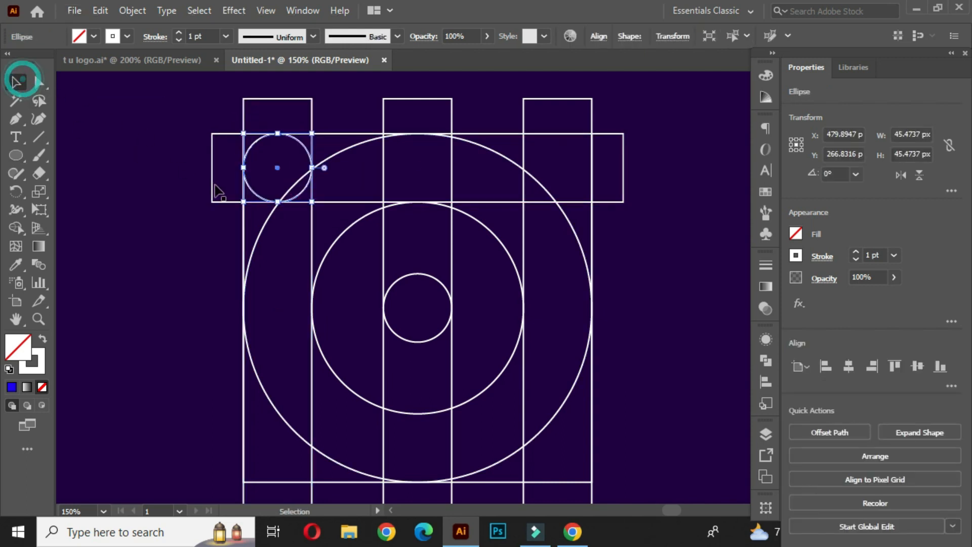
# Duplicate the small circle into the right bar's crossing with the horizontal band.
pyautogui.keyDown('alt'); pyautogui.scroll(-1, 351, 267); pyautogui.keyUp('alt')
pyautogui.moveTo(408, 267); pyautogui.dragTo(366, 269)
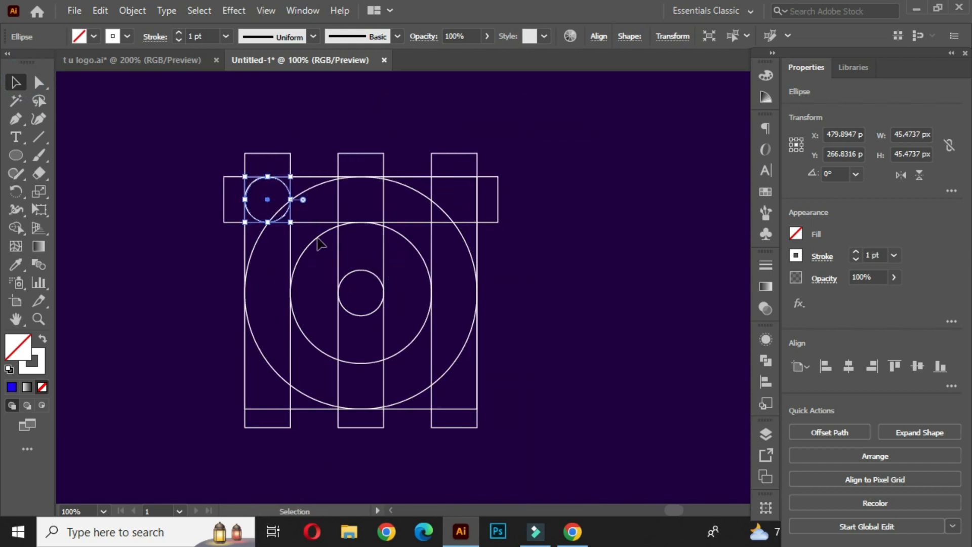
pyautogui.moveTo(286, 213); pyautogui.dragTo(475, 225)
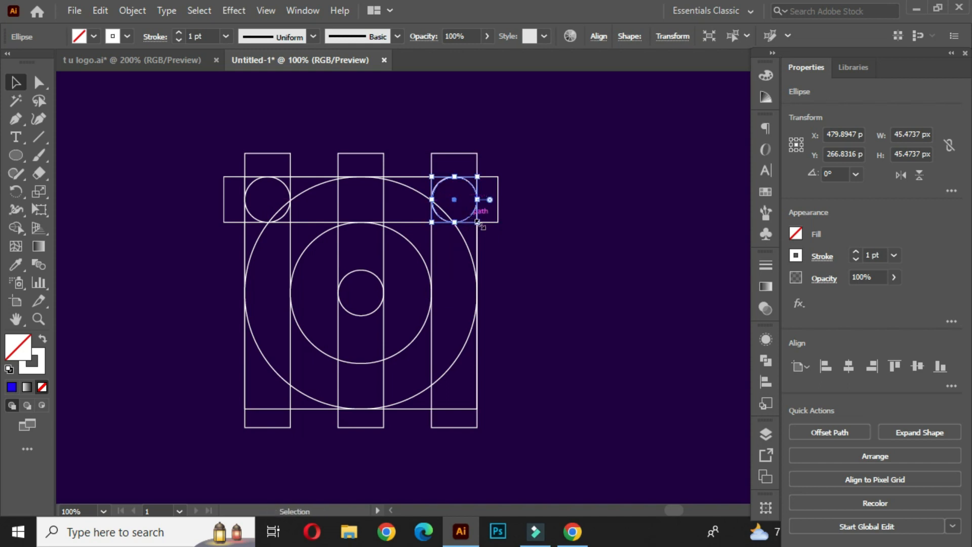
pyautogui.click(515, 271)
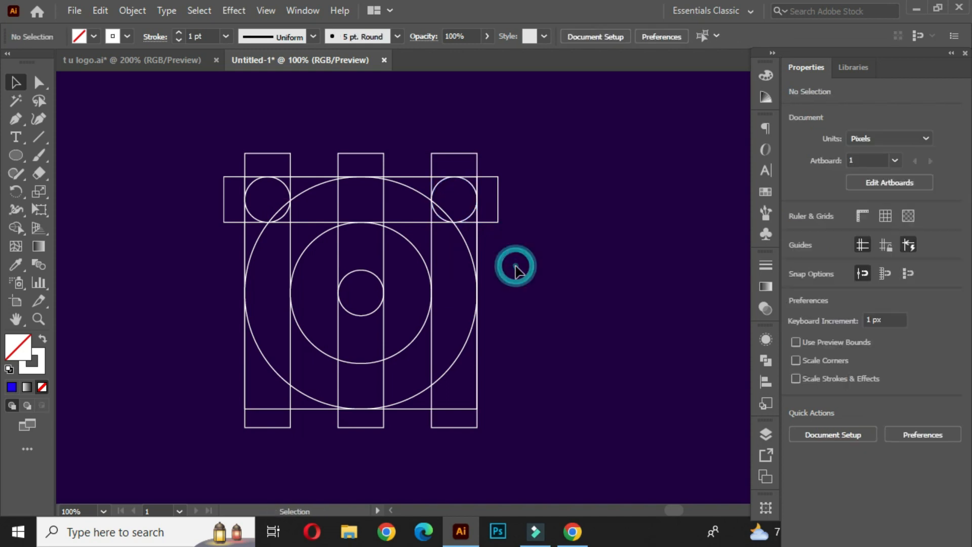
# Duplicate the small circles downward into both outer bars just below the horizontal band.
pyautogui.click(256, 220)
pyautogui.scroll(1, 258, 237)
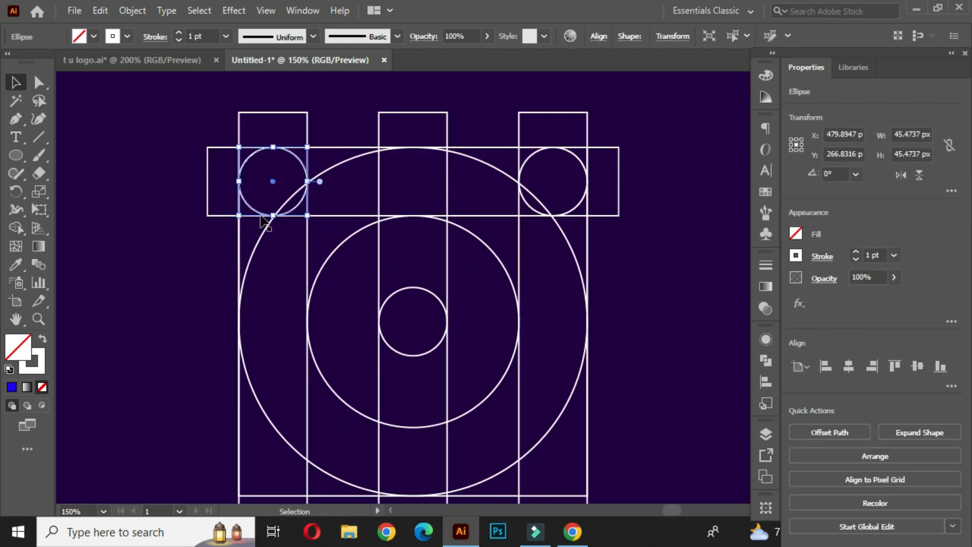
pyautogui.moveTo(257, 213); pyautogui.dragTo(579, 305)
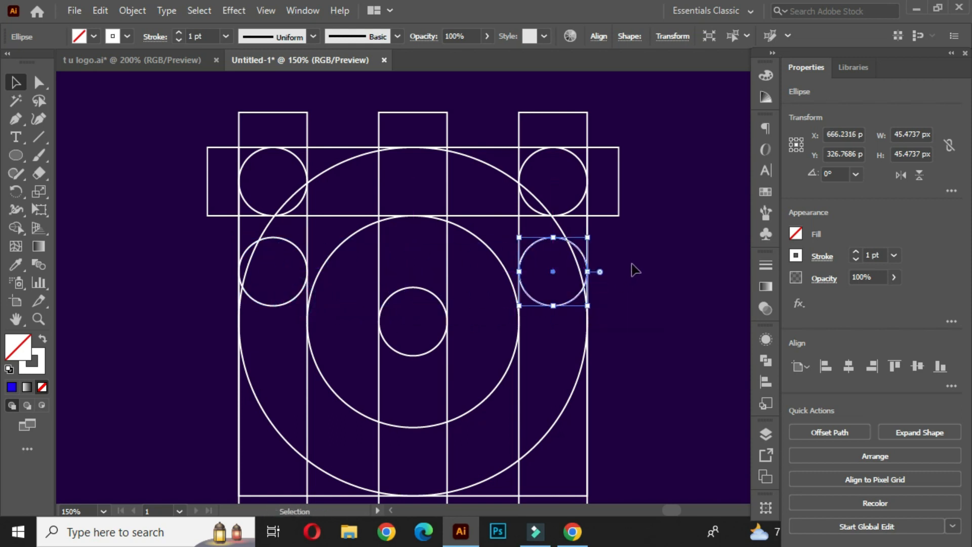
pyautogui.click(630, 260)
# Select all the grid shapes, switch to Shape Builder, and set a white fill with no stroke.
pyautogui.scroll(-1, 582, 288)
pyautogui.moveTo(592, 351); pyautogui.dragTo(477, 298)
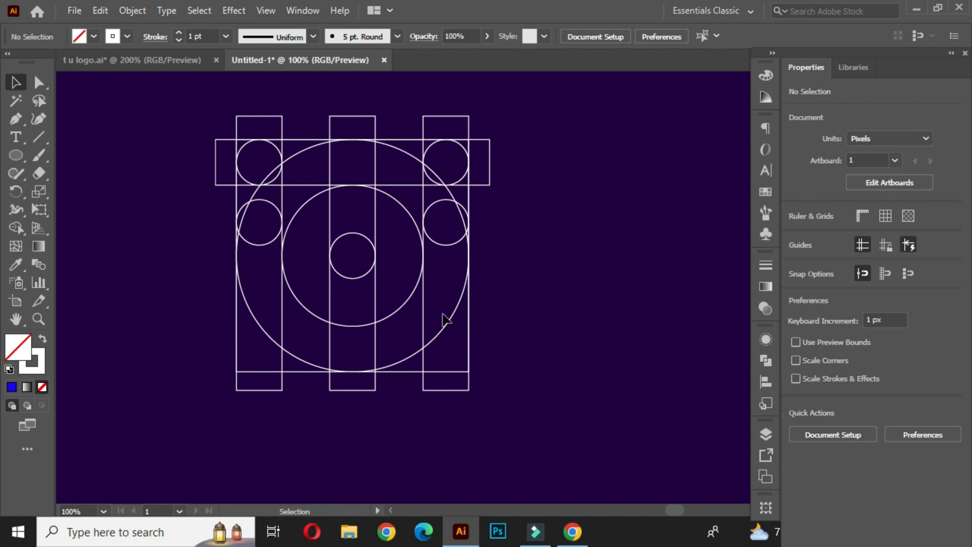
pyautogui.moveTo(436, 307); pyautogui.dragTo(452, 323)
pyautogui.moveTo(186, 114); pyautogui.dragTo(582, 417)
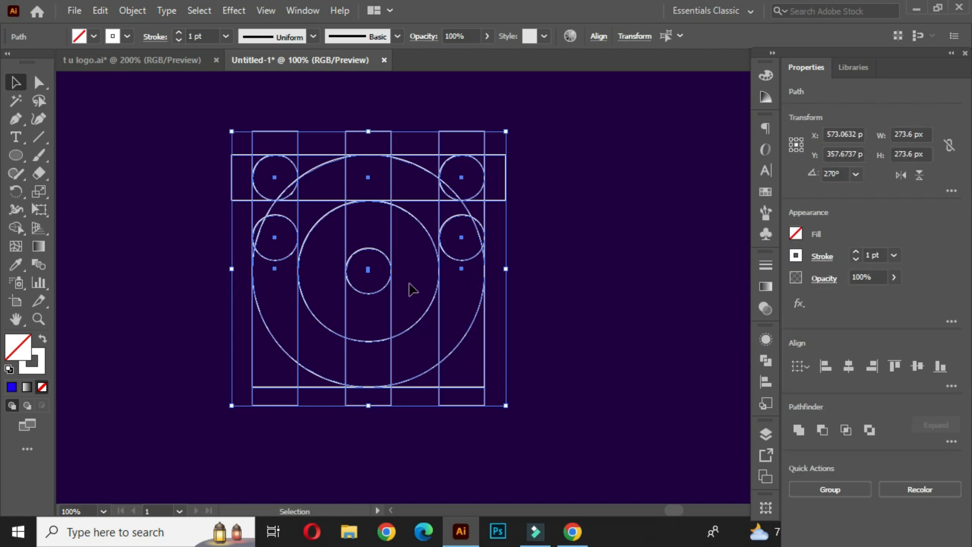
pyautogui.moveTo(12, 229); pyautogui.dragTo(74, 223)
pyautogui.click(42, 338)
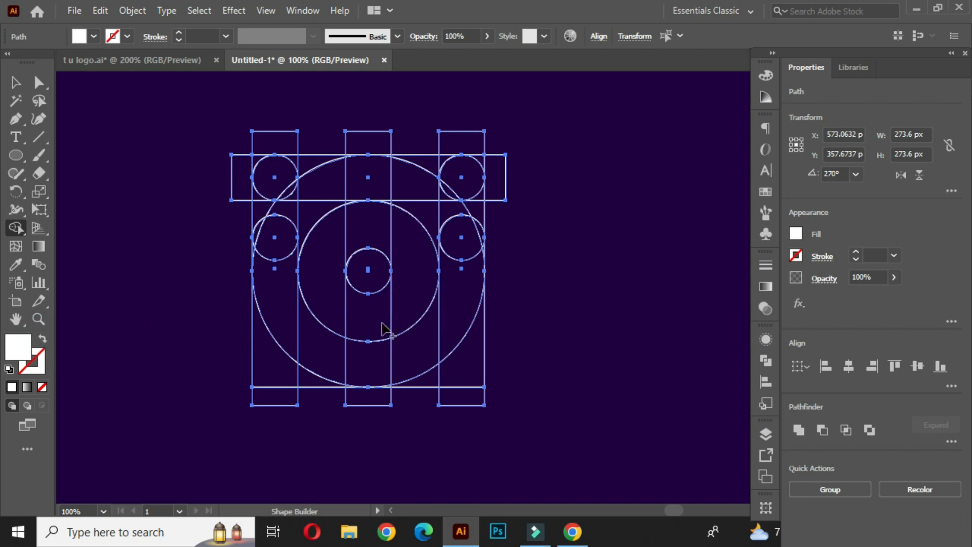
# Merge the top band's regions between the outer circles into one rounded pill shape.
pyautogui.moveTo(280, 175)
pyautogui.mouseDown()
pyautogui.moveTo(459, 179)
pyautogui.moveTo(381, 192)
pyautogui.mouseUp()
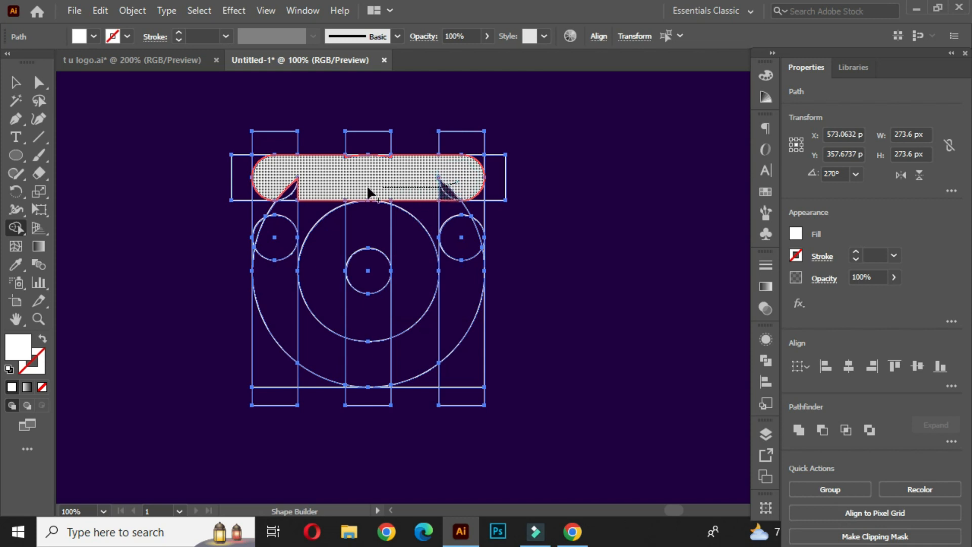
pyautogui.moveTo(289, 192); pyautogui.dragTo(285, 189)
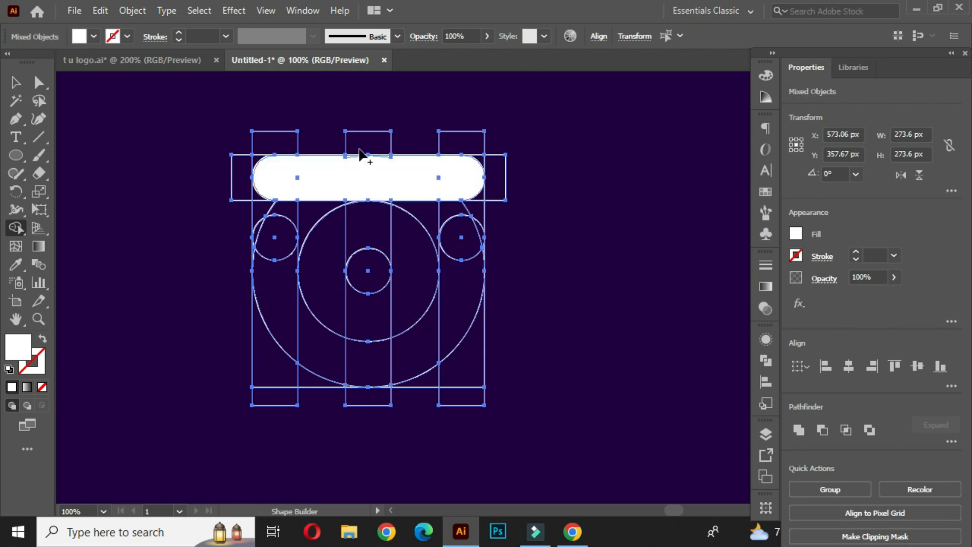
# Merge the leftover slivers along the top band's edges into the rounded pill shape.
pyautogui.scroll(4, 352, 172)
pyautogui.click(316, 200)
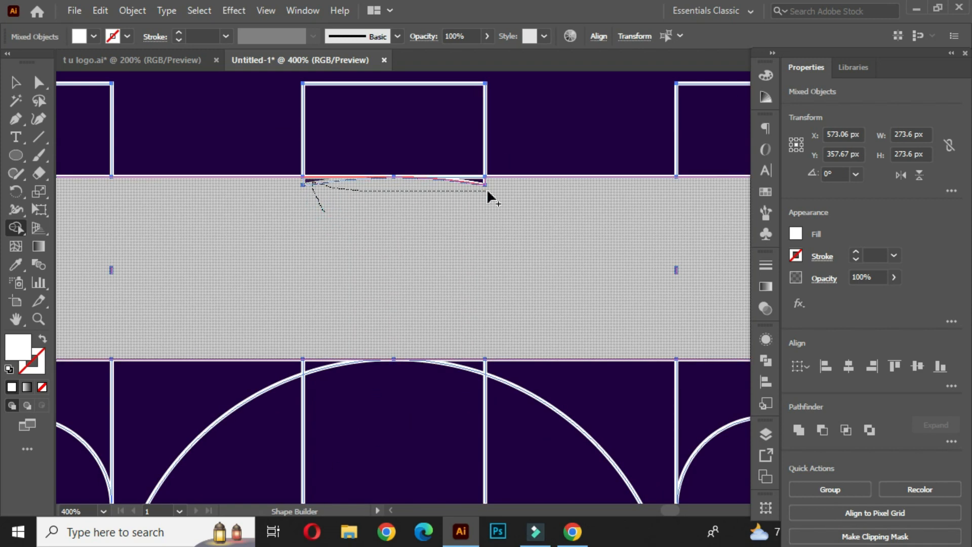
pyautogui.moveTo(483, 185); pyautogui.dragTo(485, 193)
pyautogui.scroll(-3, 494, 224)
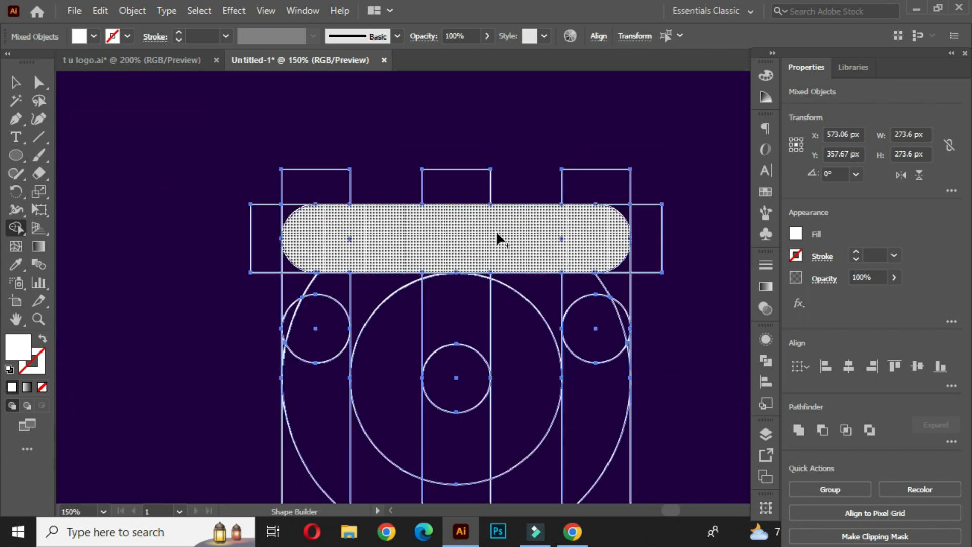
pyautogui.scroll(3, 357, 249)
pyautogui.click(299, 212)
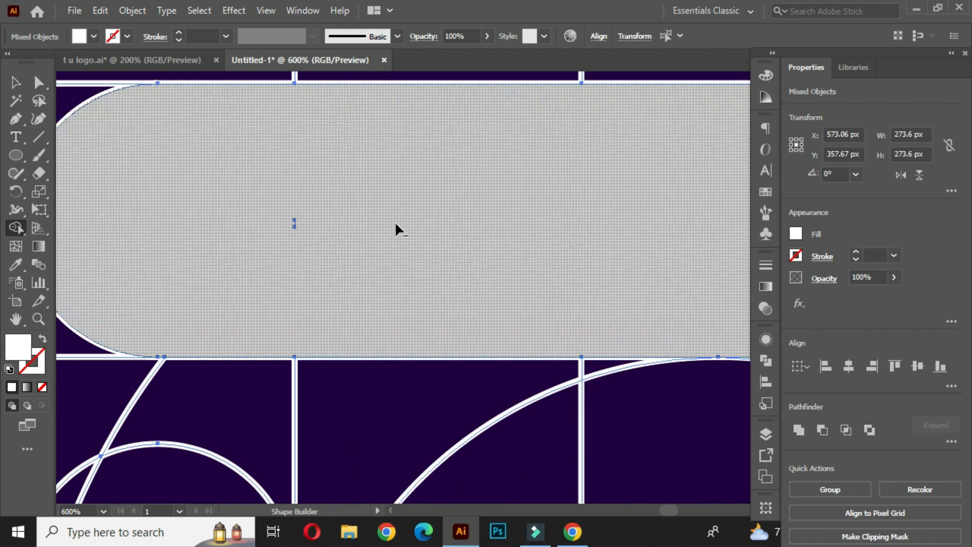
pyautogui.scroll(-2, 397, 228)
pyautogui.scroll(5, 346, 222)
pyautogui.click(316, 204)
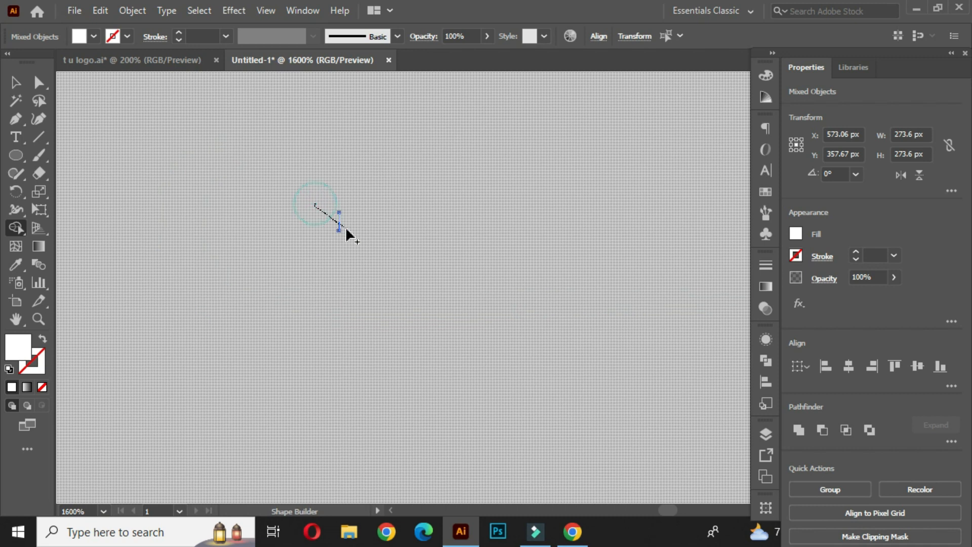
pyautogui.scroll(-5, 349, 213)
pyautogui.click(538, 239)
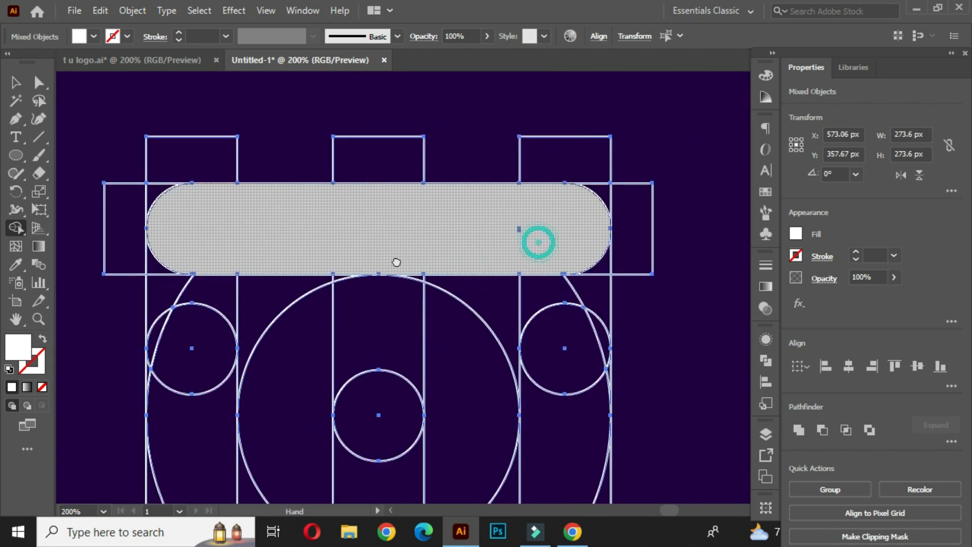
pyautogui.scroll(5, 505, 232)
pyautogui.click(498, 217)
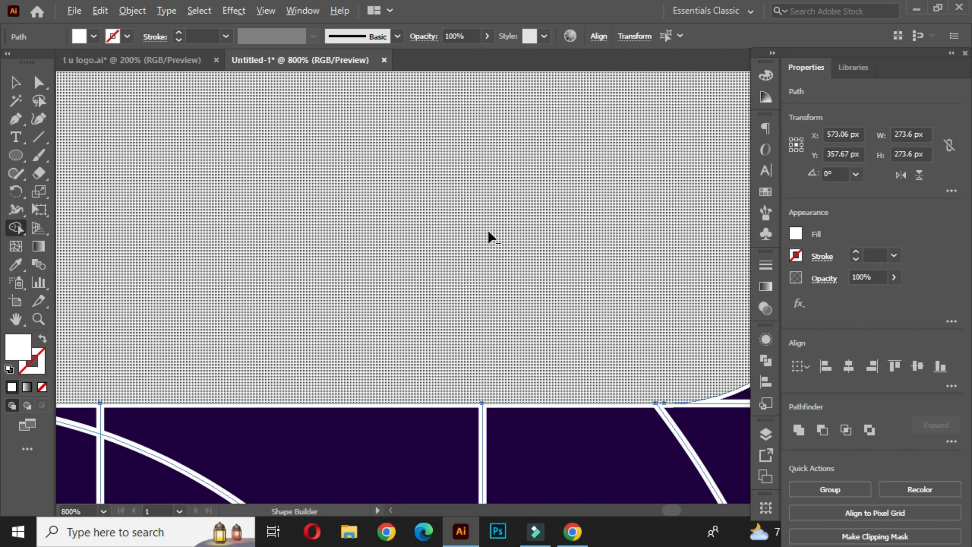
# Merge the left bar's regions below the band into a curved left arm of the U.
pyautogui.scroll(-5, 487, 229)
pyautogui.scroll(-1, 498, 237)
pyautogui.moveTo(494, 310); pyautogui.dragTo(525, 249)
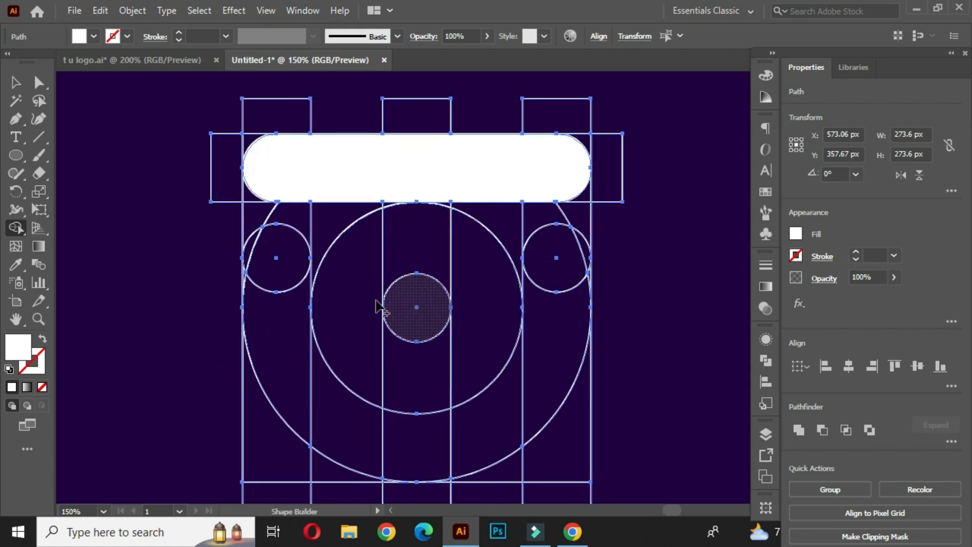
pyautogui.moveTo(252, 248); pyautogui.dragTo(282, 335)
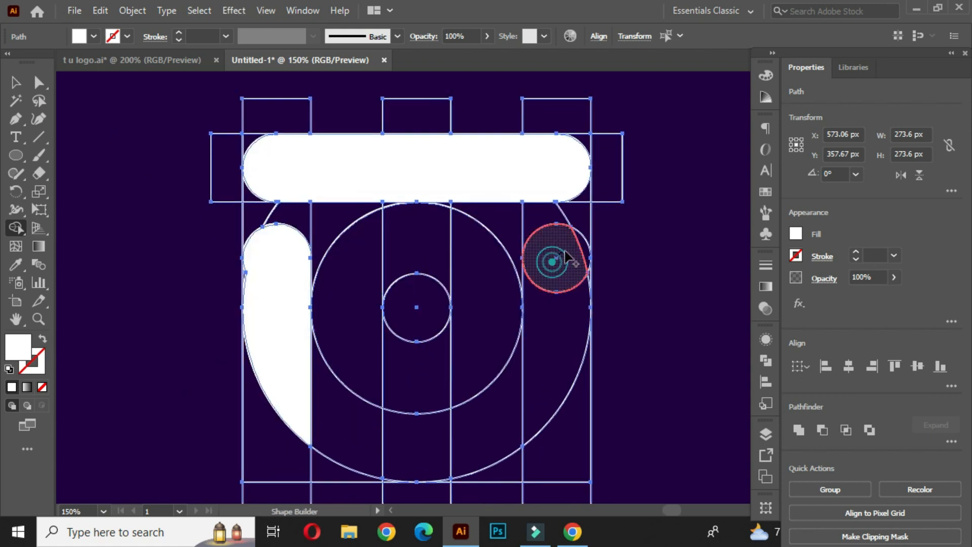
# Merge the right arm and the bottom arc between the two circles into one continuous U shape.
pyautogui.scroll(-1, 556, 251)
pyautogui.moveTo(554, 256)
pyautogui.mouseDown()
pyautogui.moveTo(434, 384)
pyautogui.moveTo(347, 264)
pyautogui.mouseUp()
pyautogui.scroll(4, 348, 263)
pyautogui.scroll(-3, 405, 303)
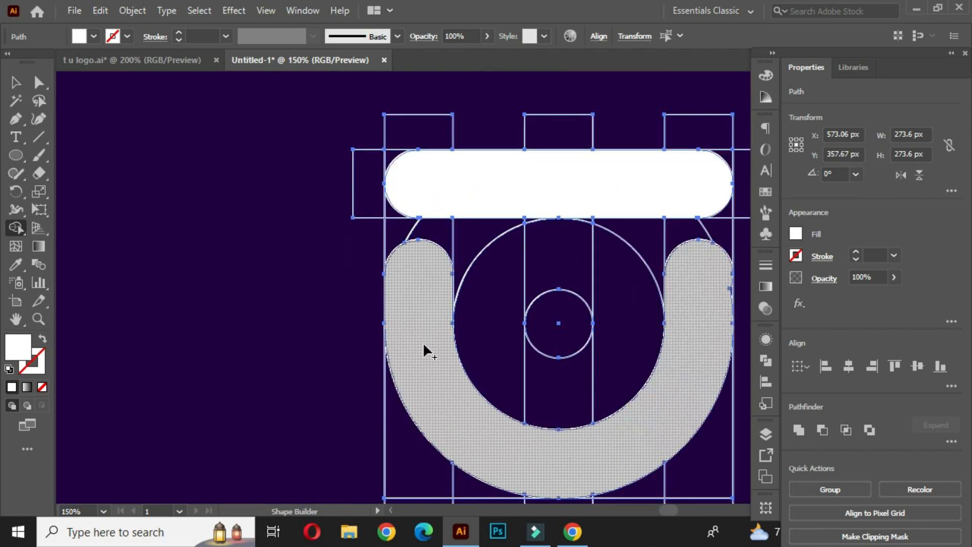
pyautogui.scroll(2, 734, 304)
pyautogui.scroll(1, 741, 302)
pyautogui.scroll(-3, 699, 200)
pyautogui.scroll(-3, 648, 254)
pyautogui.moveTo(649, 254)
pyautogui.mouseDown()
pyautogui.moveTo(505, 302)
pyautogui.moveTo(467, 302)
pyautogui.mouseUp()
# Merge the middle bar down to the small circle into a stem joined with the top pill.
pyautogui.scroll(1, 411, 285)
pyautogui.moveTo(397, 198); pyautogui.dragTo(400, 286)
pyautogui.scroll(4, 416, 218)
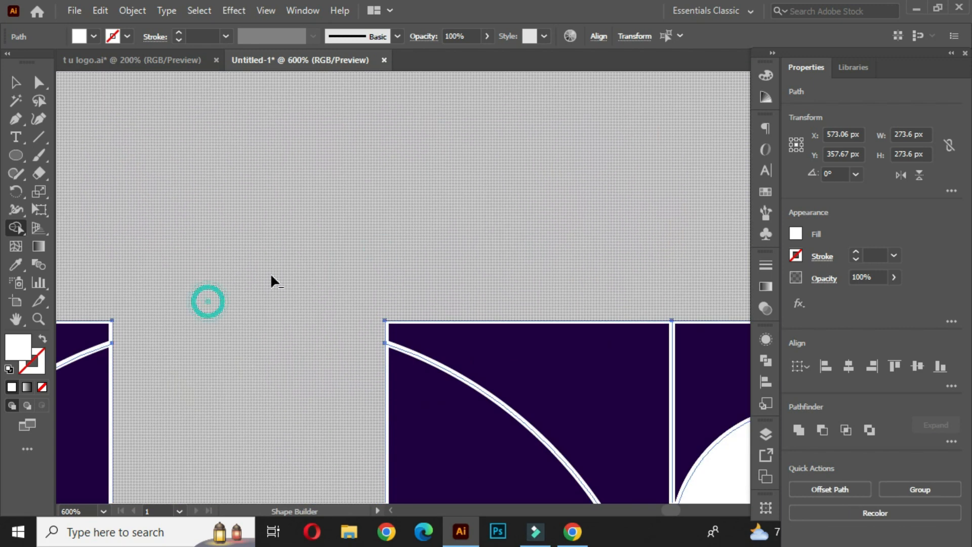
pyautogui.scroll(-4, 273, 284)
pyautogui.moveTo(279, 302); pyautogui.dragTo(398, 241)
pyautogui.click(377, 254)
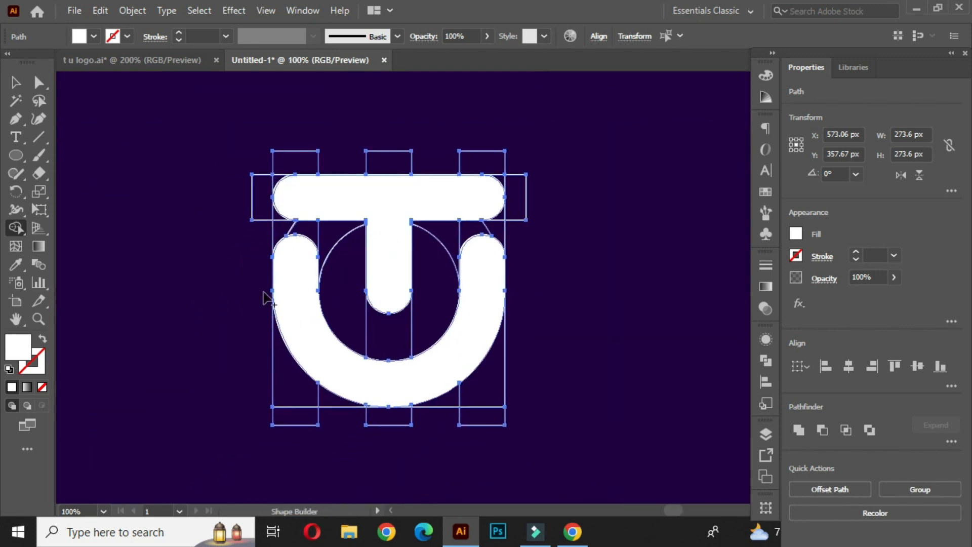
pyautogui.scroll(4, 407, 407)
pyautogui.scroll(-5, 405, 375)
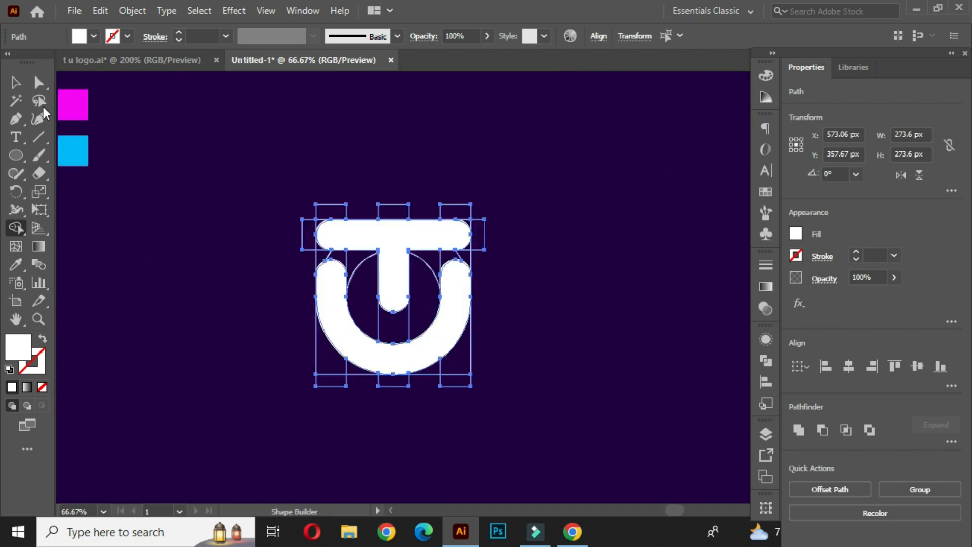
# Separate the merged logo shape from the construction grid by moving it aside.
pyautogui.click(15, 82)
pyautogui.click(218, 258)
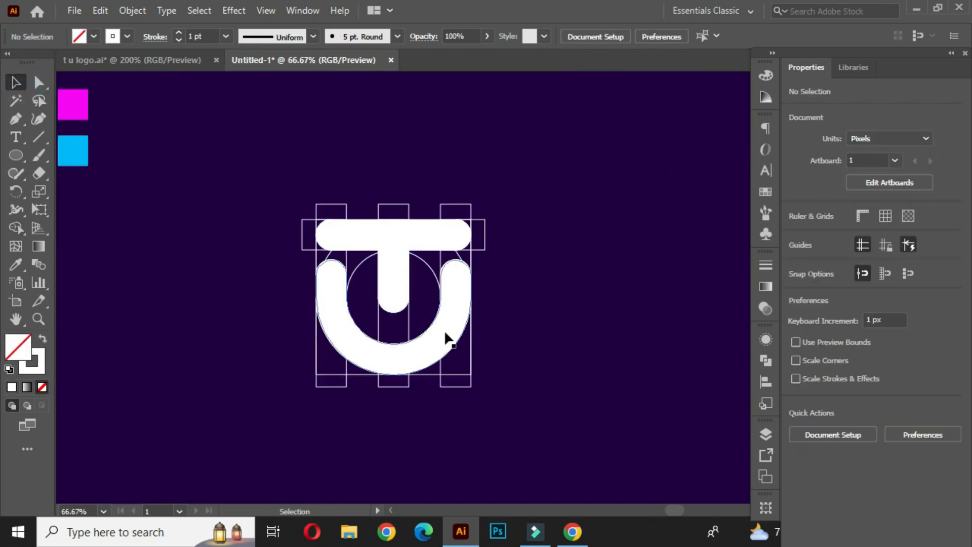
pyautogui.moveTo(271, 167); pyautogui.dragTo(536, 415)
pyautogui.moveTo(450, 324); pyautogui.dragTo(319, 317)
pyautogui.click(424, 232)
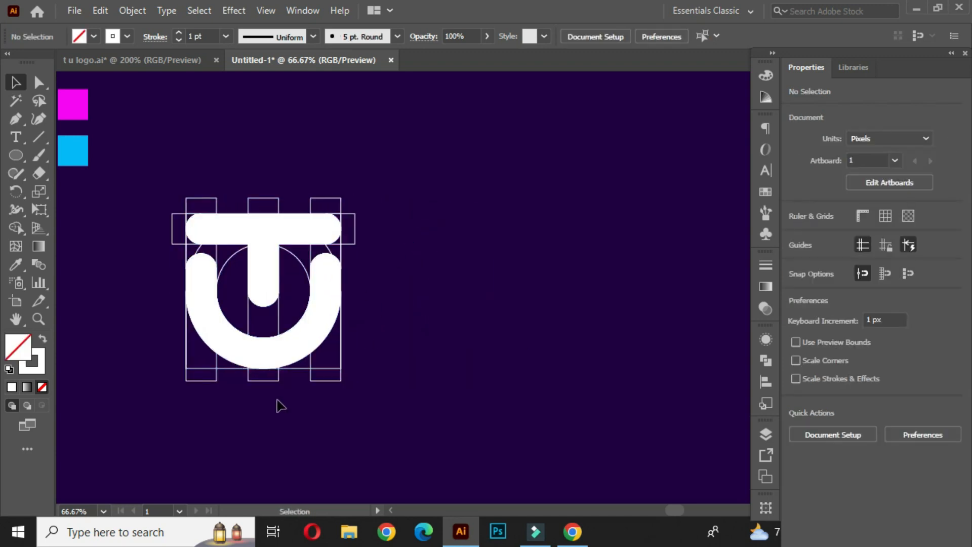
pyautogui.click(263, 256)
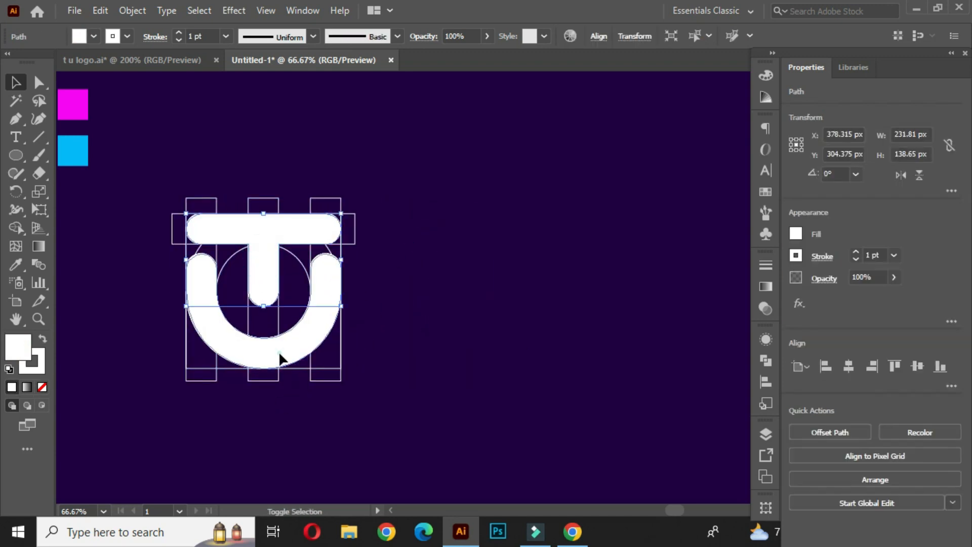
pyautogui.keyDown('shift'); pyautogui.click(279, 359); pyautogui.keyUp('shift')
pyautogui.moveTo(261, 279); pyautogui.dragTo(529, 286)
# Select and delete the leftover construction grid shapes.
pyautogui.click(347, 175)
pyautogui.moveTo(145, 164); pyautogui.dragTo(364, 400)
pyautogui.press('Delete')
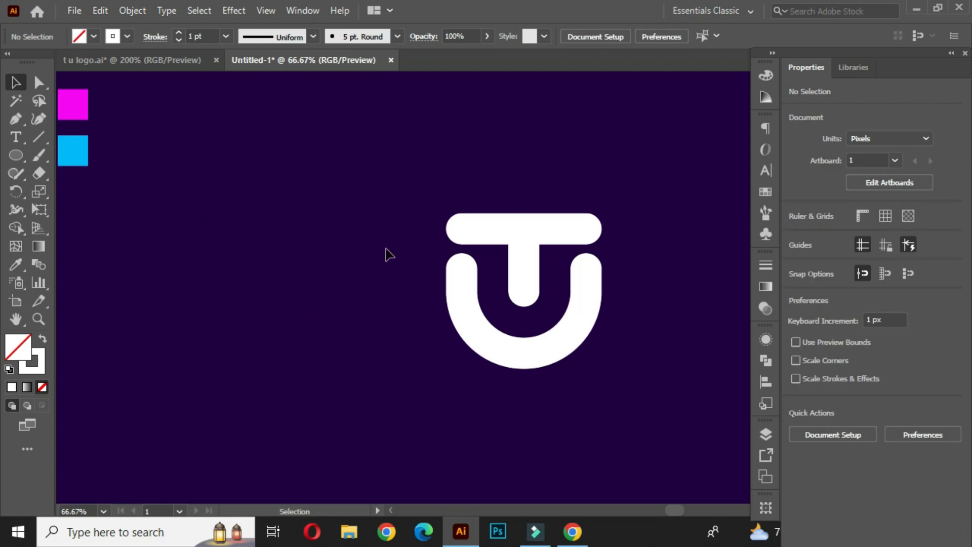
# Recenter the logo and move the magenta and cyan swatches next to it.
pyautogui.moveTo(559, 330); pyautogui.dragTo(433, 314)
pyautogui.click(505, 251)
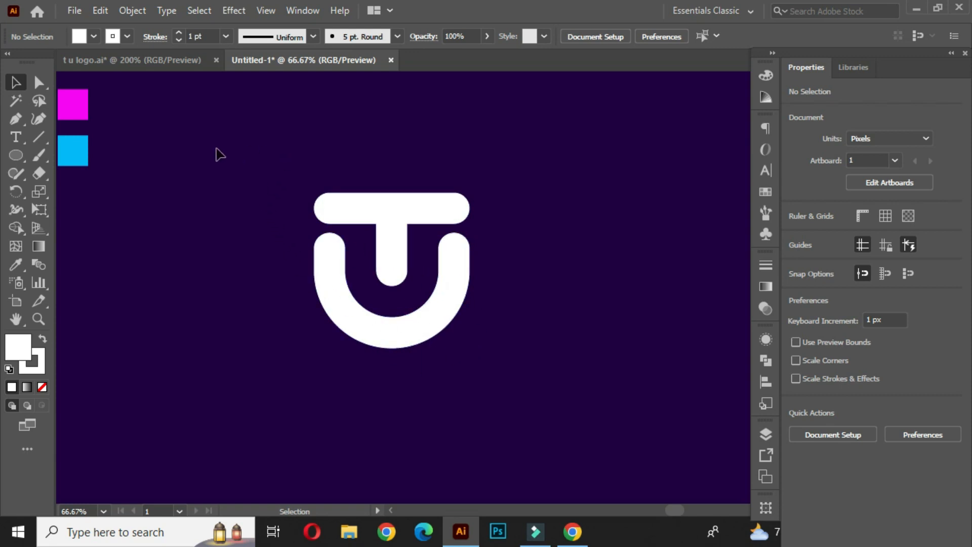
pyautogui.moveTo(137, 74); pyautogui.dragTo(201, 160)
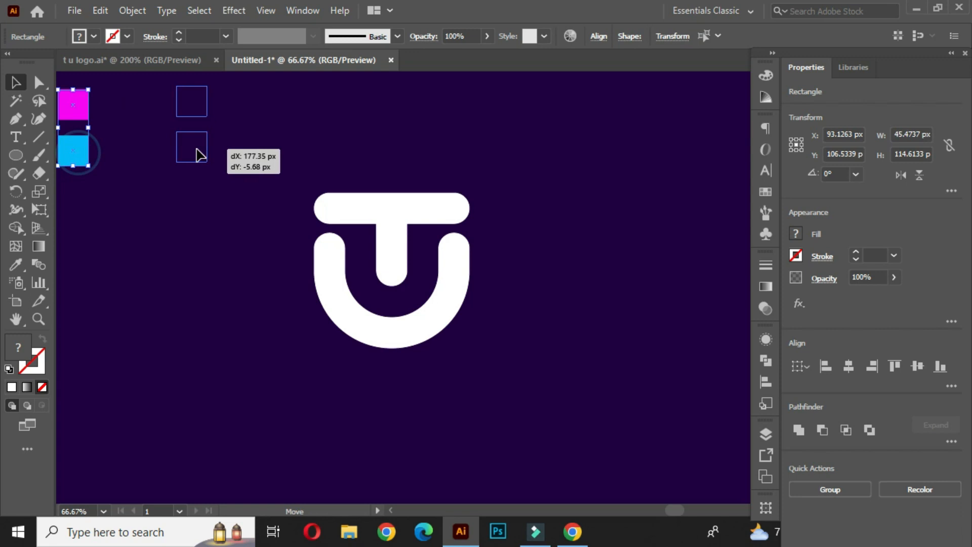
pyautogui.click(315, 148)
# Remove the stroke from the logo shape.
pyautogui.moveTo(282, 167); pyautogui.dragTo(525, 360)
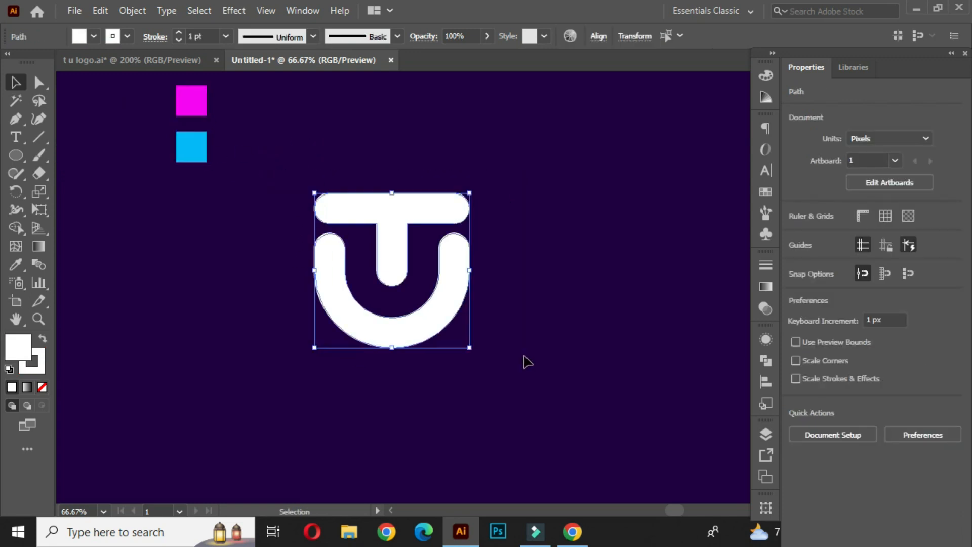
pyautogui.click(126, 36)
pyautogui.click(11, 62)
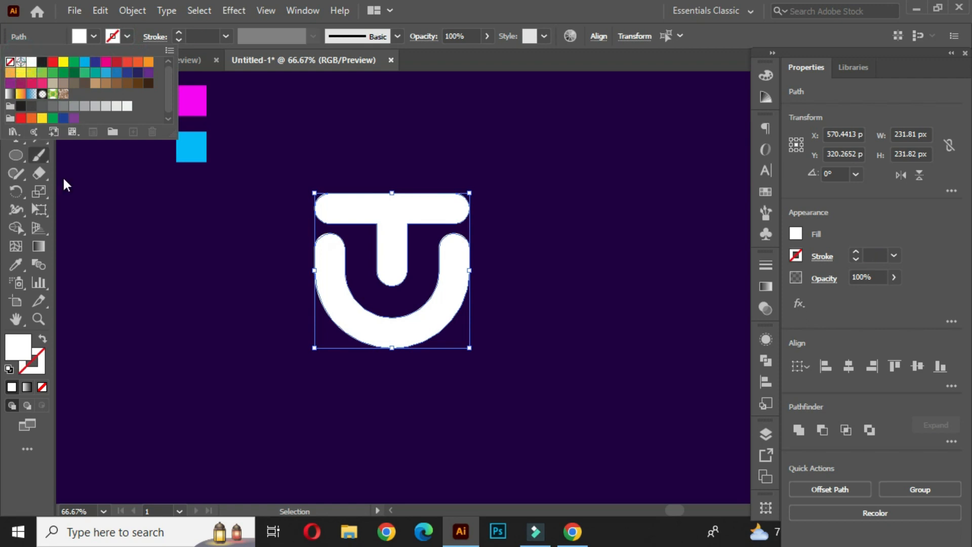
pyautogui.click(190, 251)
pyautogui.click(190, 250)
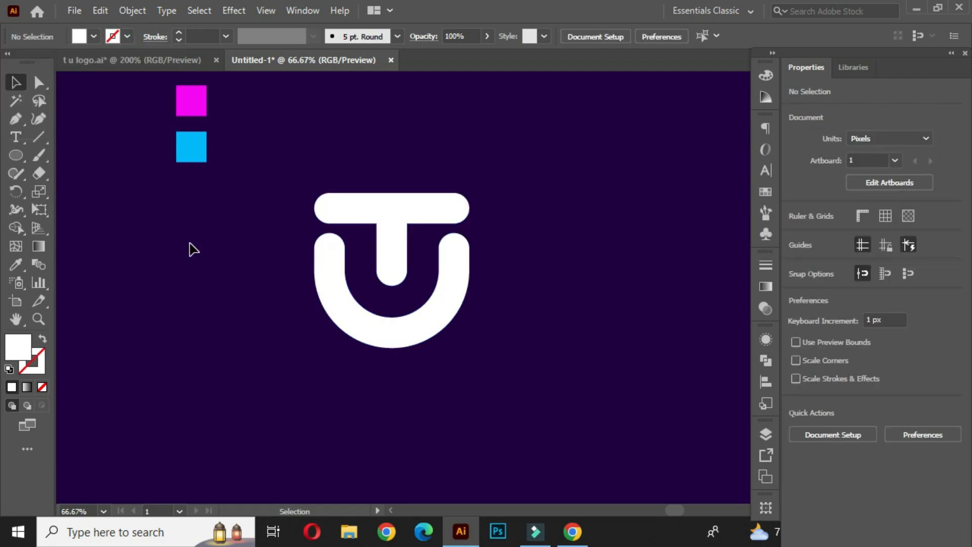
# Apply a linear gradient fill to the logo shape.
pyautogui.moveTo(297, 167); pyautogui.dragTo(490, 369)
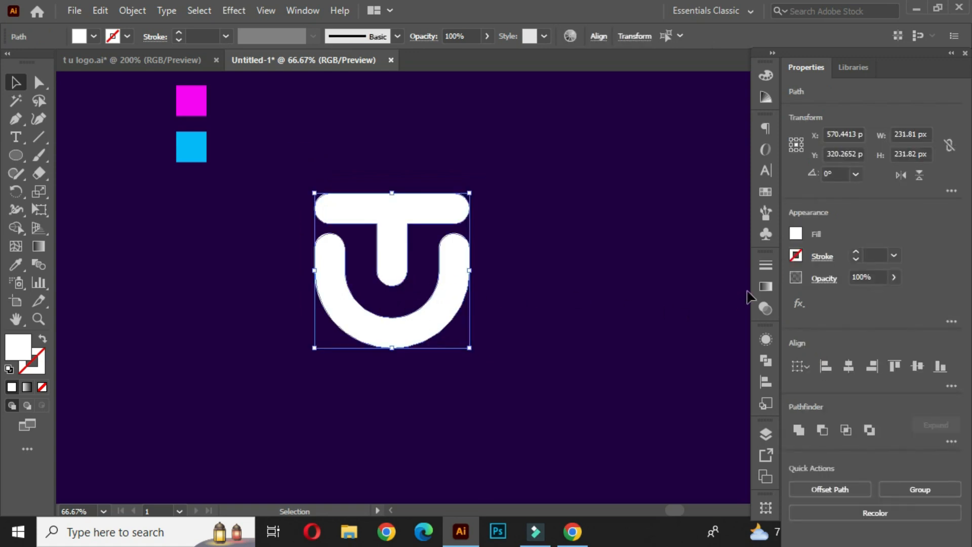
pyautogui.click(767, 287)
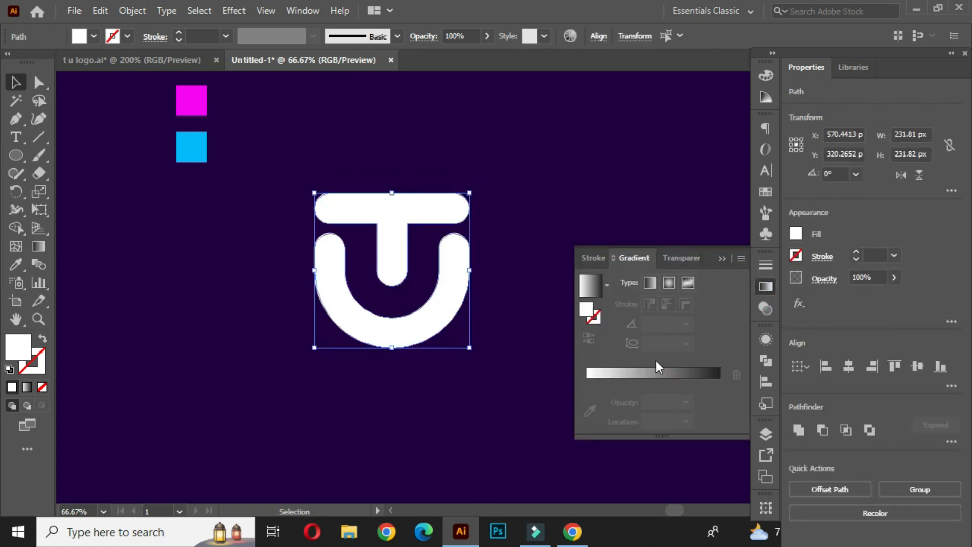
pyautogui.click(637, 373)
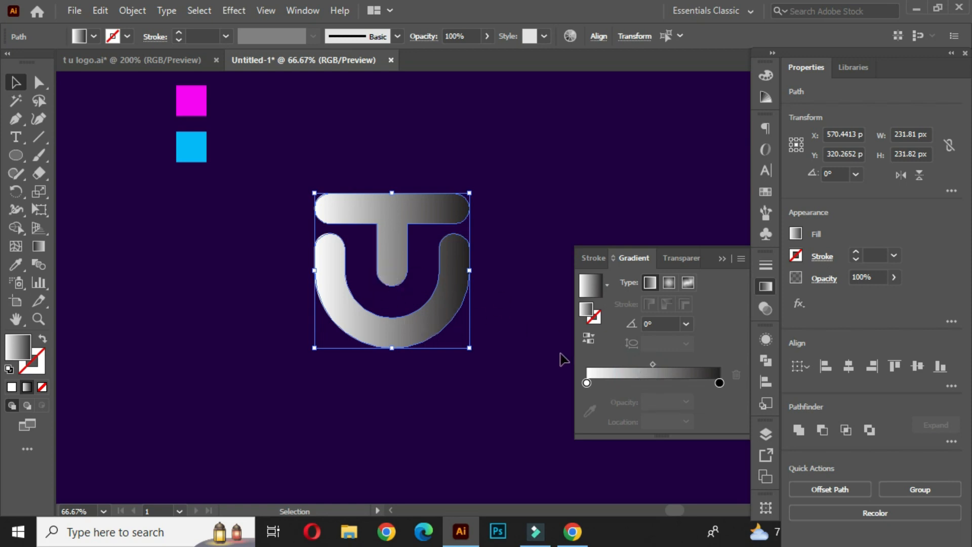
# Sample the magenta swatch color into the gradient's left stop.
pyautogui.click(587, 382)
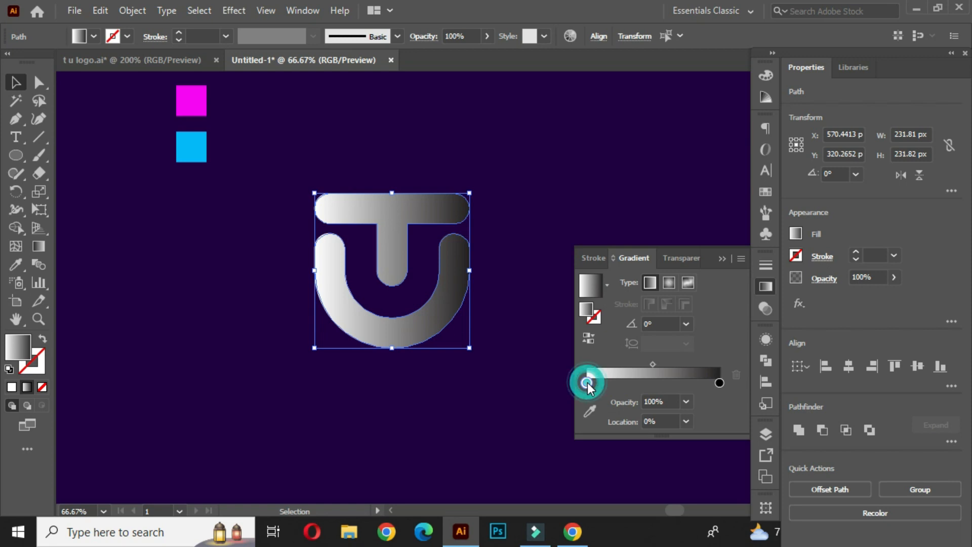
pyautogui.click(590, 411)
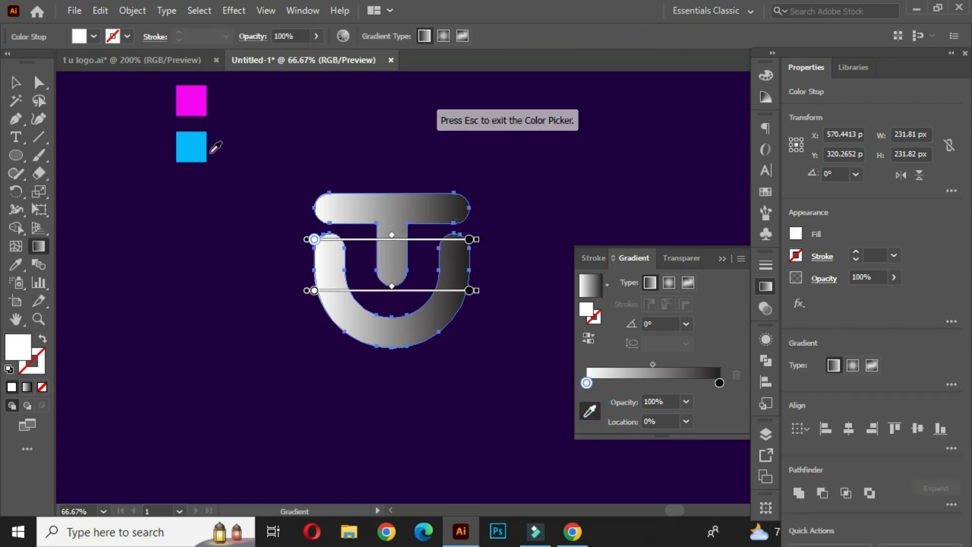
pyautogui.click(196, 101)
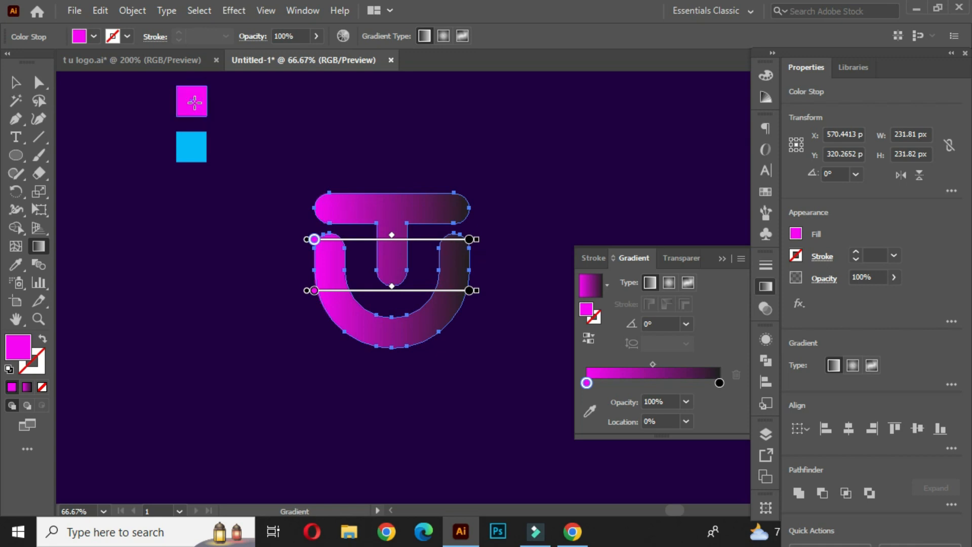
# Sample the cyan swatch color into the gradient's right stop and close the gradient panel.
pyautogui.click(719, 383)
pyautogui.click(591, 411)
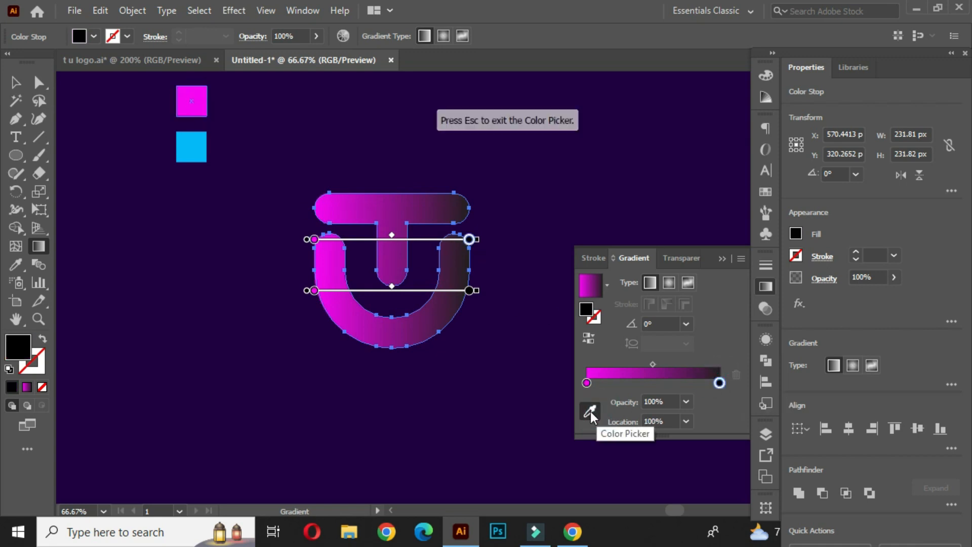
pyautogui.click(183, 158)
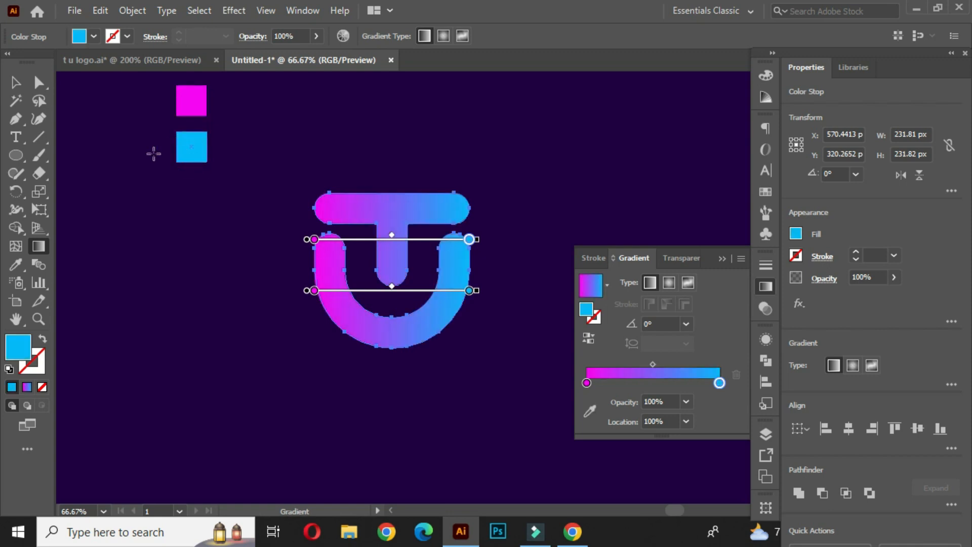
pyautogui.click(15, 82)
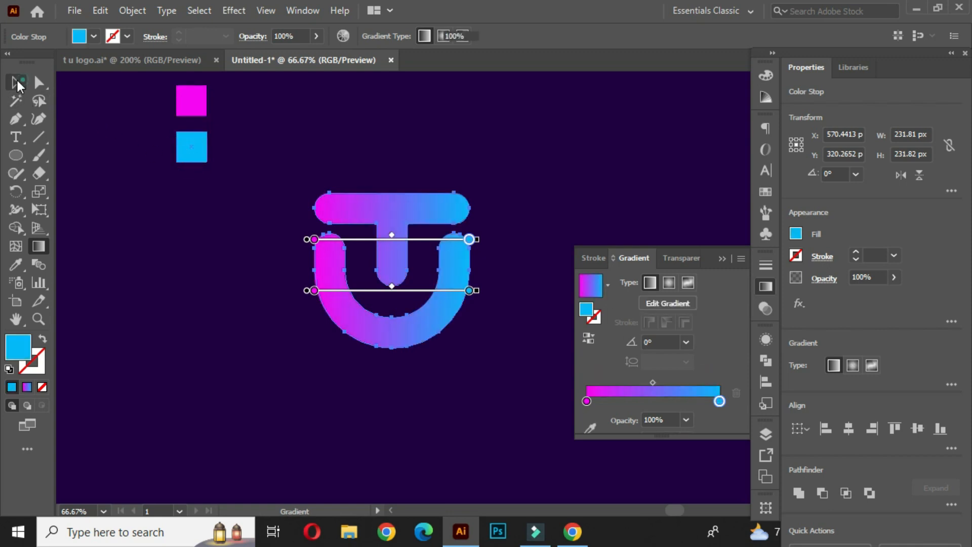
pyautogui.click(523, 167)
pyautogui.click(721, 259)
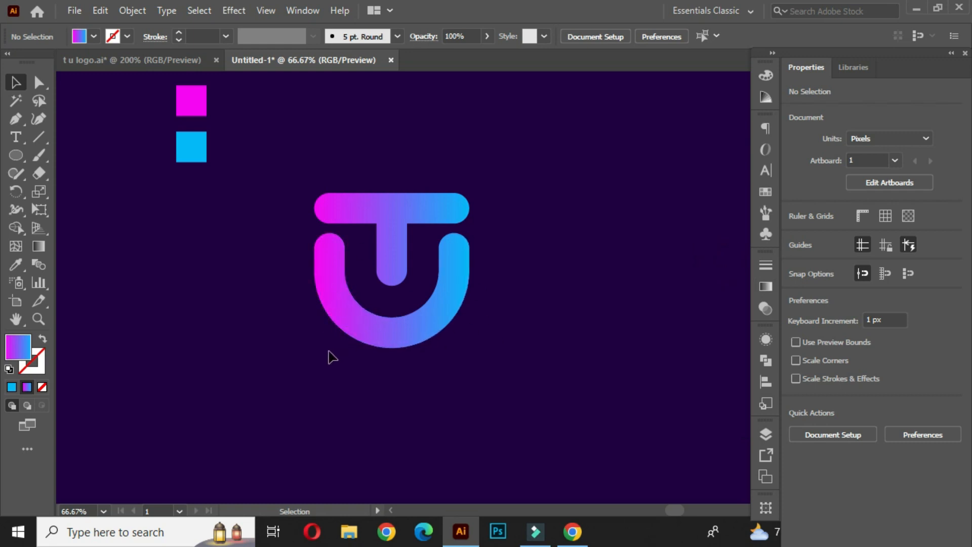
# Redraw the gradient vertically from below the logo to above it with the Gradient tool.
pyautogui.moveTo(298, 157); pyautogui.dragTo(516, 374)
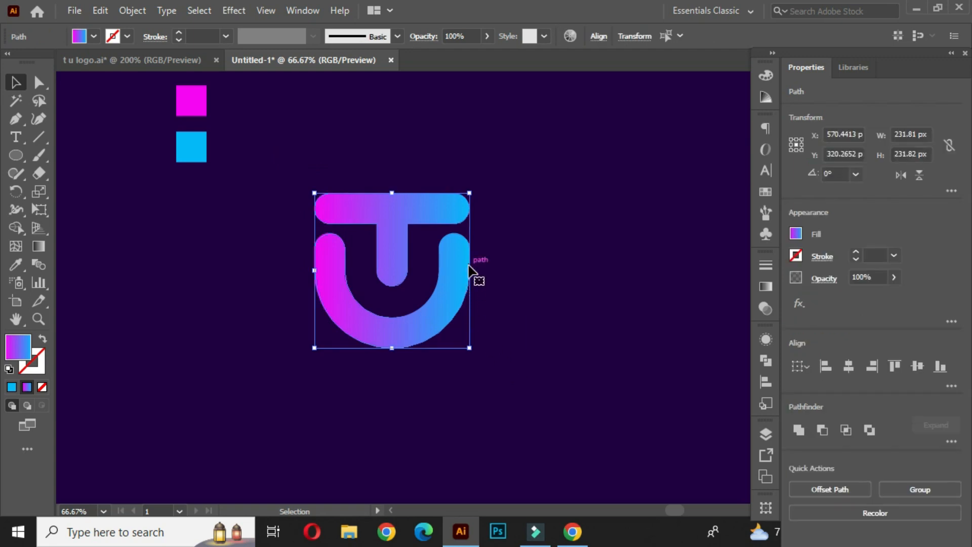
pyautogui.click(44, 247)
pyautogui.moveTo(398, 365); pyautogui.dragTo(395, 152)
pyautogui.moveTo(386, 427); pyautogui.dragTo(392, 159)
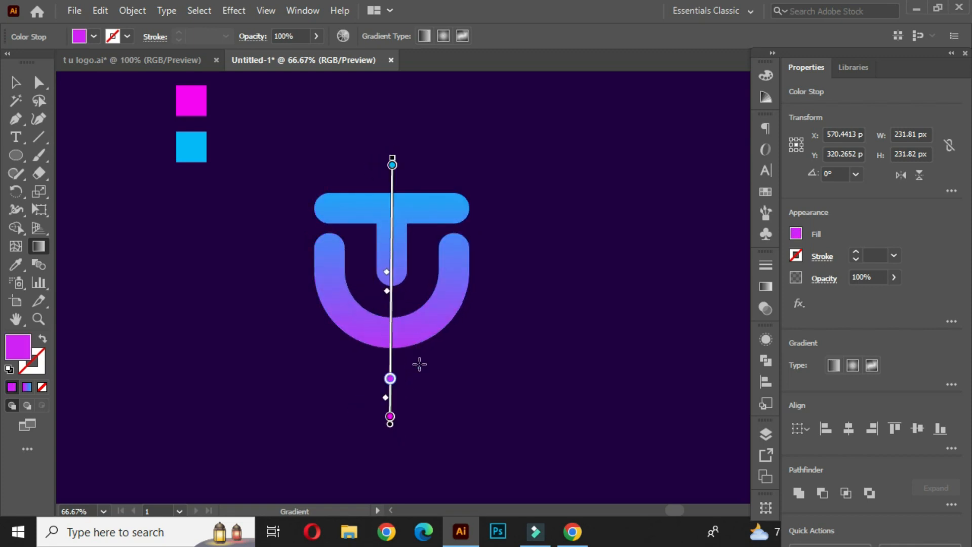
pyautogui.moveTo(414, 369); pyautogui.dragTo(388, 171)
pyautogui.moveTo(390, 380); pyautogui.dragTo(379, 157)
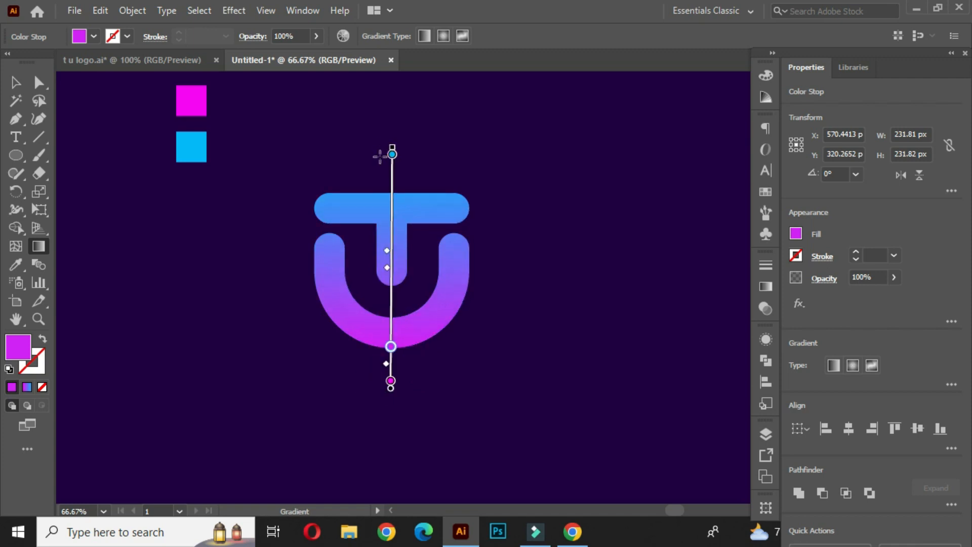
pyautogui.moveTo(409, 393); pyautogui.dragTo(384, 174)
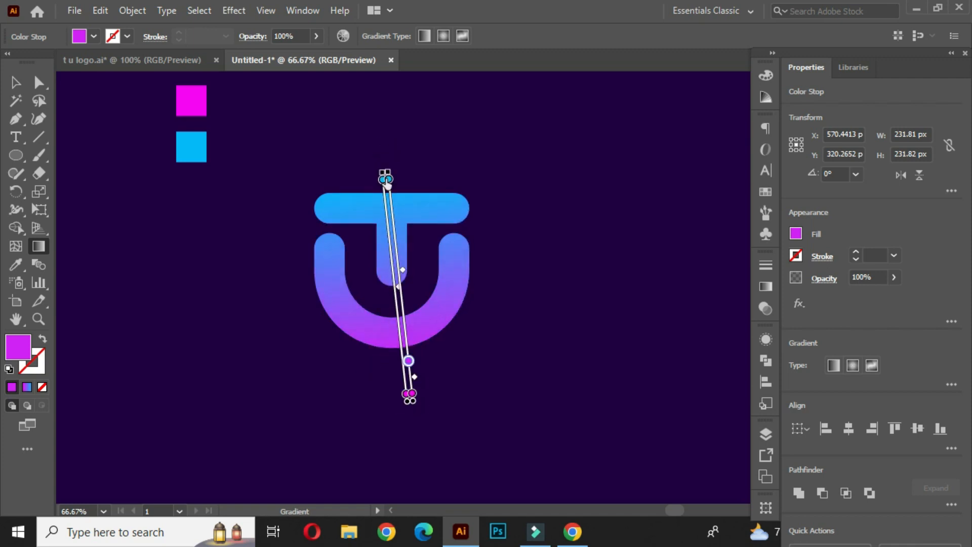
# Redraw the logo's gradient vertically, running from inside the U's lower curve to just above the T.
pyautogui.moveTo(386, 386); pyautogui.dragTo(374, 165)
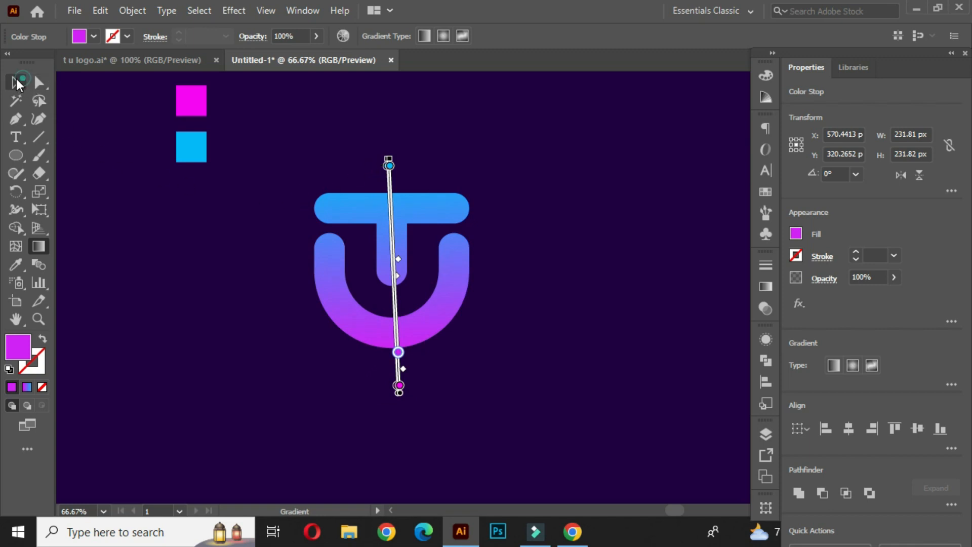
pyautogui.click(17, 81)
pyautogui.click(185, 260)
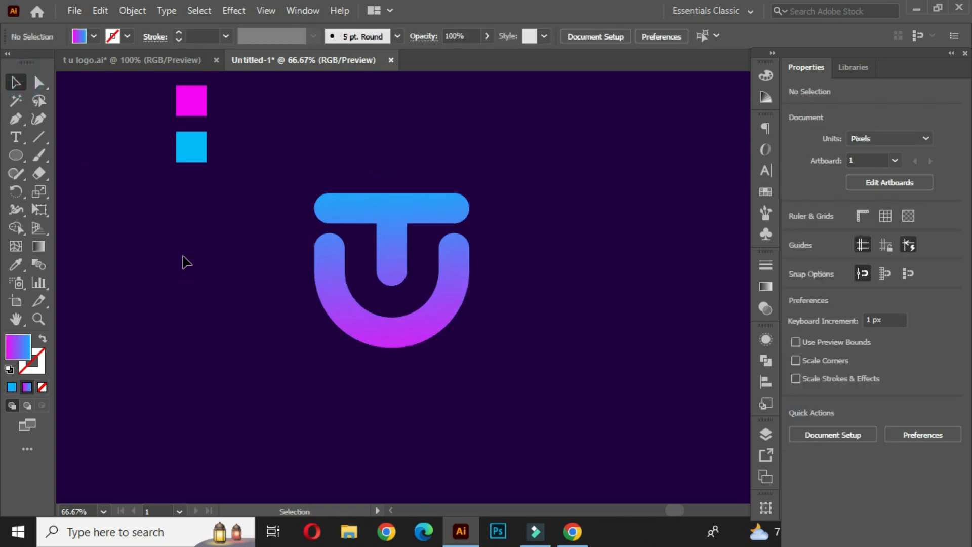
pyautogui.click(390, 267)
pyautogui.press('g')
pyautogui.moveTo(385, 306); pyautogui.dragTo(392, 177)
pyautogui.moveTo(397, 373)
pyautogui.mouseDown()
pyautogui.moveTo(380, 257)
pyautogui.moveTo(388, 174)
pyautogui.mouseUp()
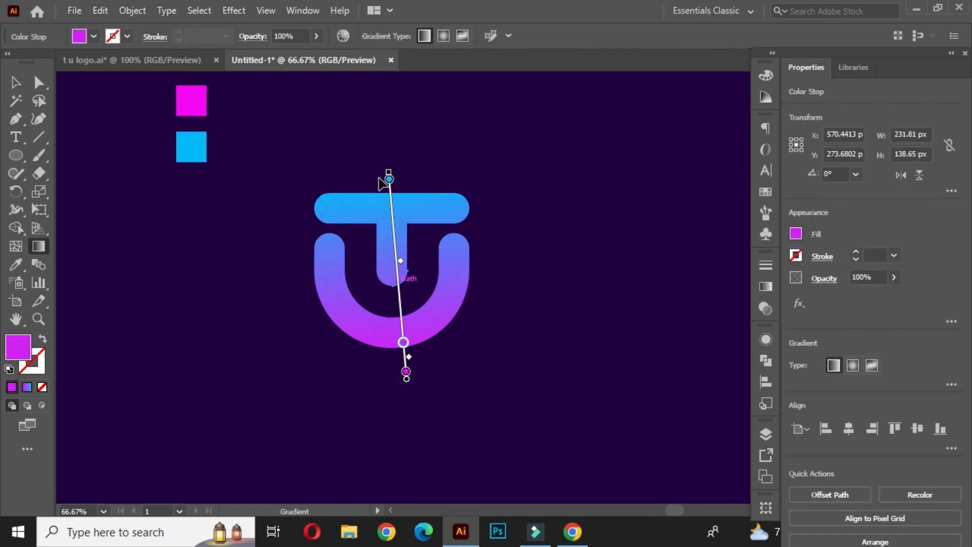
pyautogui.moveTo(386, 351); pyautogui.dragTo(391, 191)
pyautogui.moveTo(409, 333); pyautogui.dragTo(385, 158)
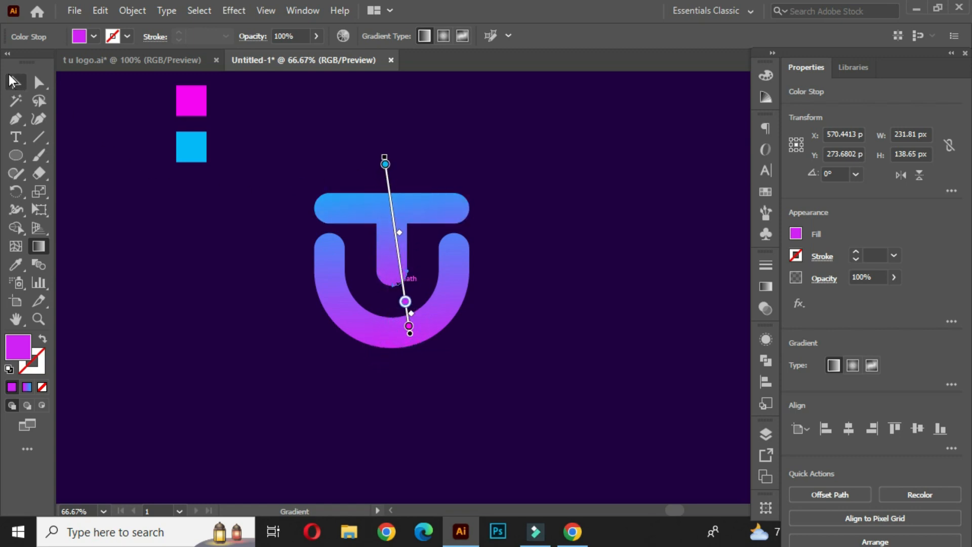
pyautogui.click(14, 81)
pyautogui.click(226, 256)
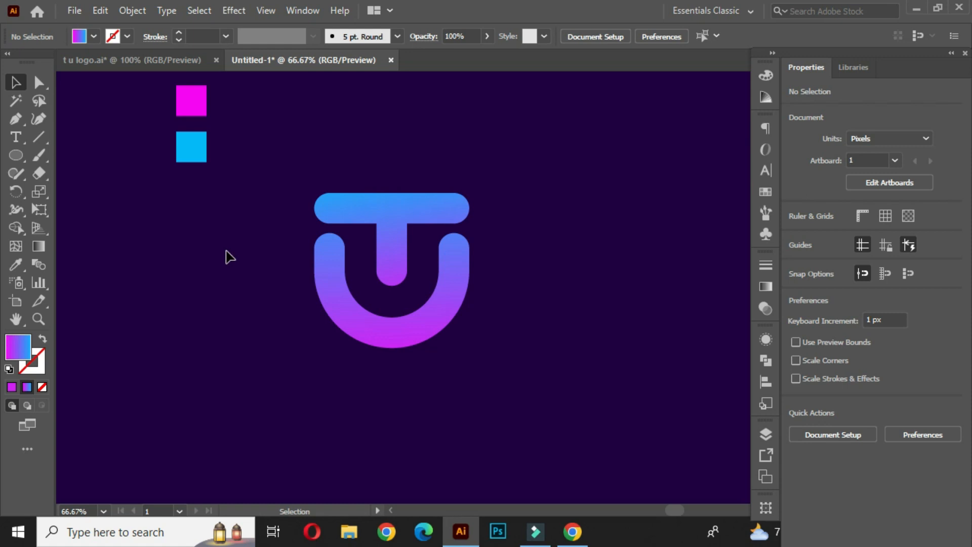
# Add a point-type text line reading Transfer Unit below the logo with the Type tool.
pyautogui.moveTo(568, 284); pyautogui.dragTo(578, 282)
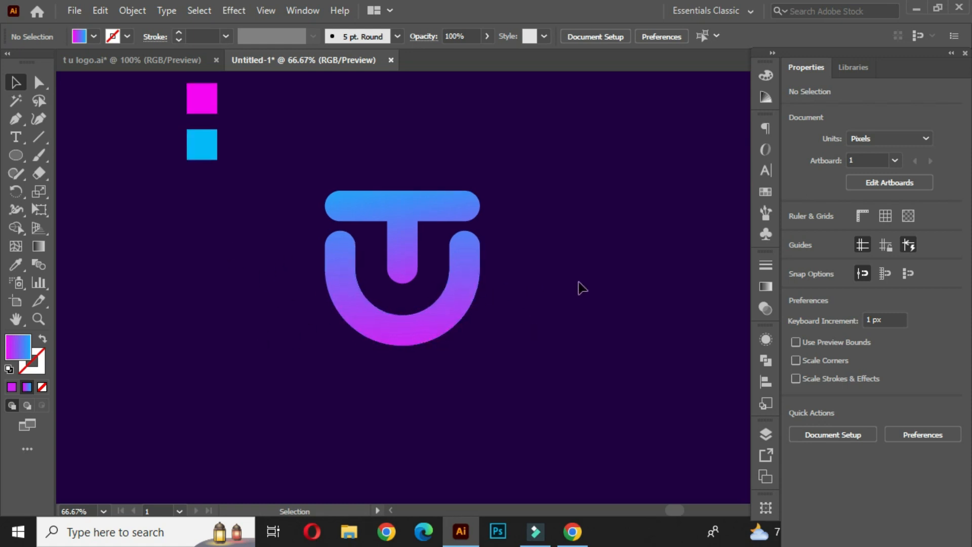
pyautogui.rightClick(15, 136)
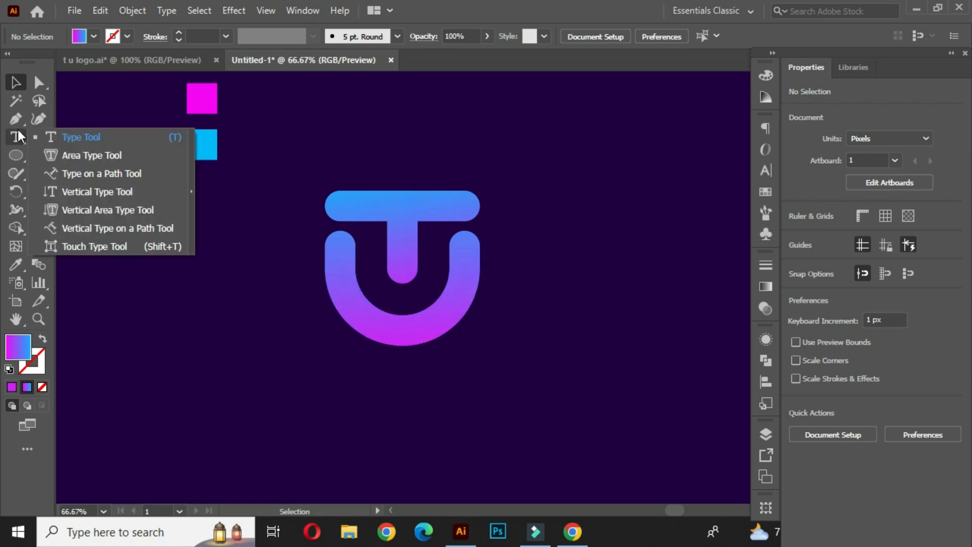
pyautogui.click(91, 138)
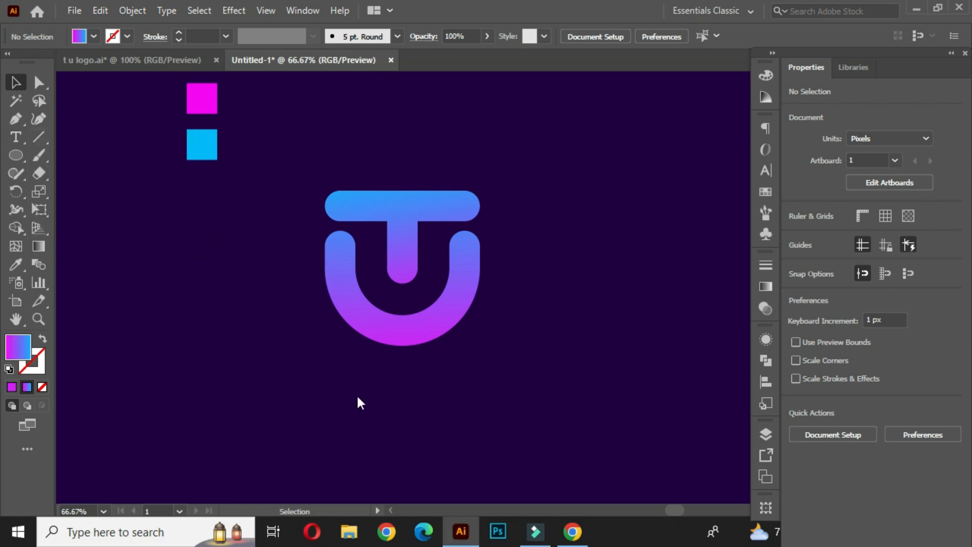
pyautogui.click(335, 413)
pyautogui.press('BackSpace')
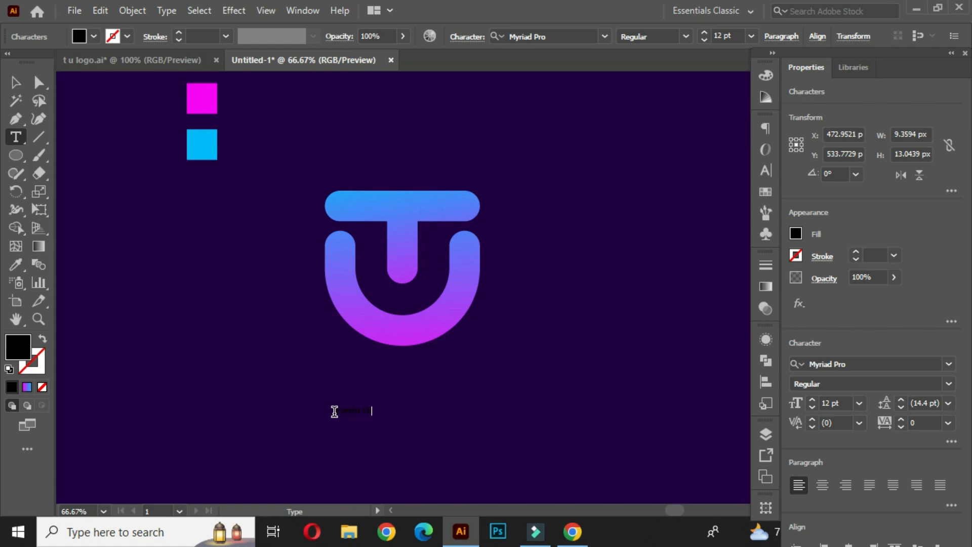
pyautogui.click(15, 82)
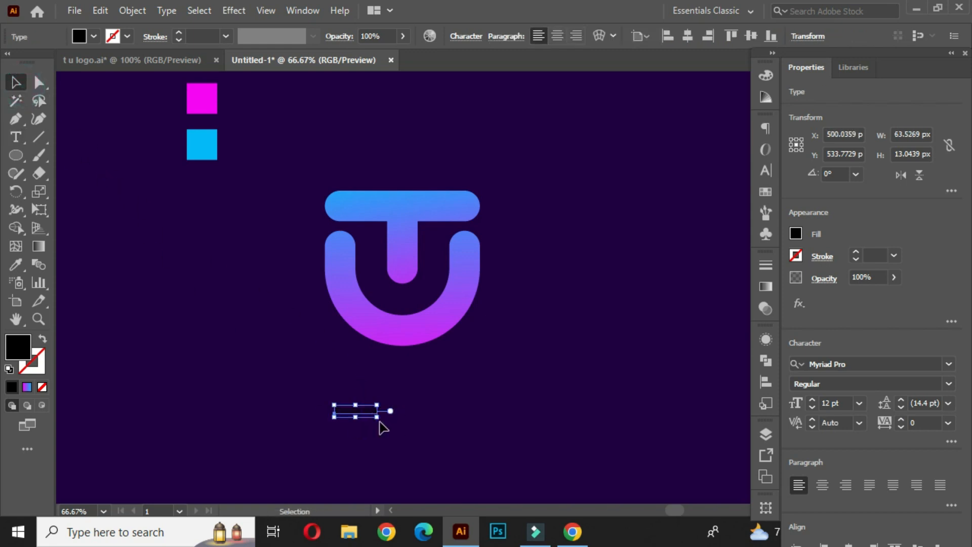
# Scale the text up to about 70 pt and set its fill to white.
pyautogui.moveTo(377, 416); pyautogui.dragTo(451, 394)
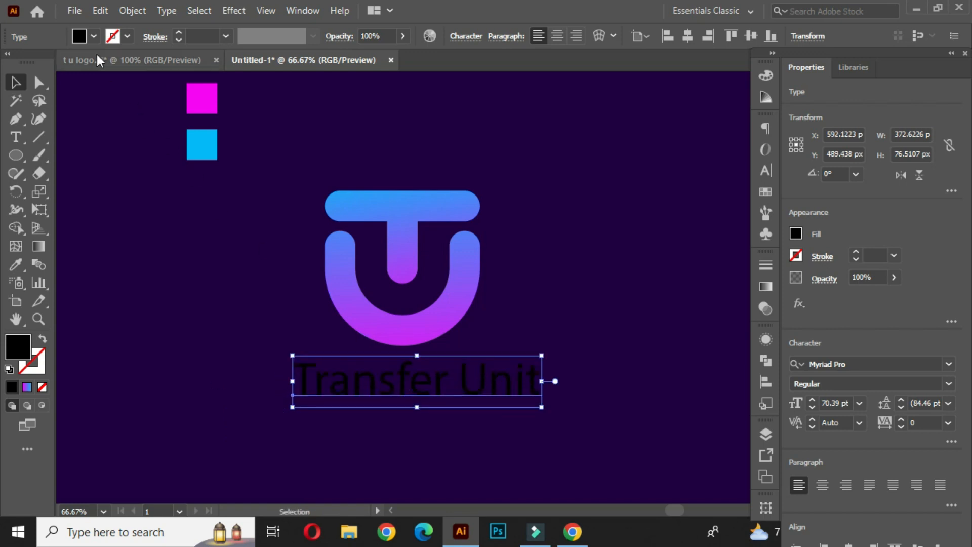
pyautogui.click(94, 37)
pyautogui.click(31, 61)
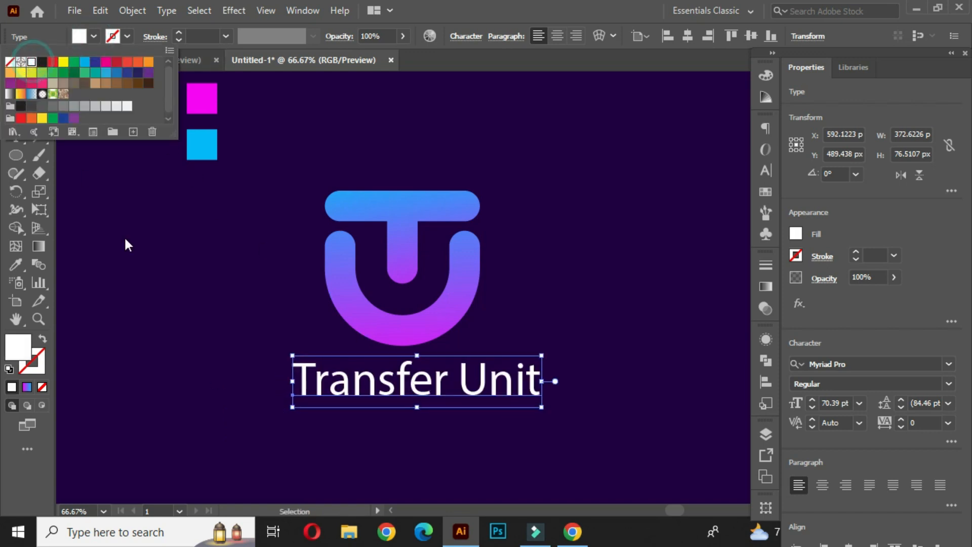
pyautogui.click(430, 397)
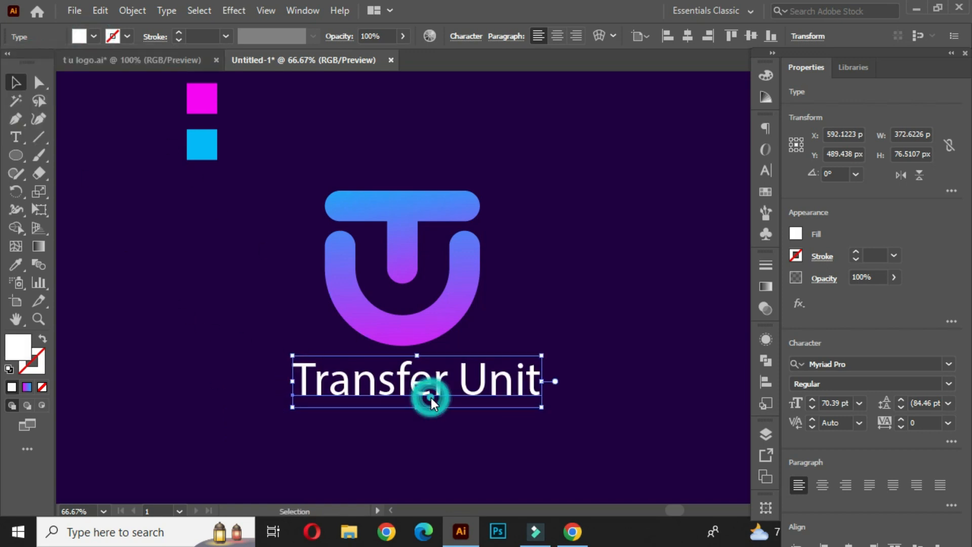
# Set the text's font to Nexa Bold and shift it left so it sits under the logo.
pyautogui.click(854, 364)
pyautogui.press('Down')
pyautogui.press('Down')
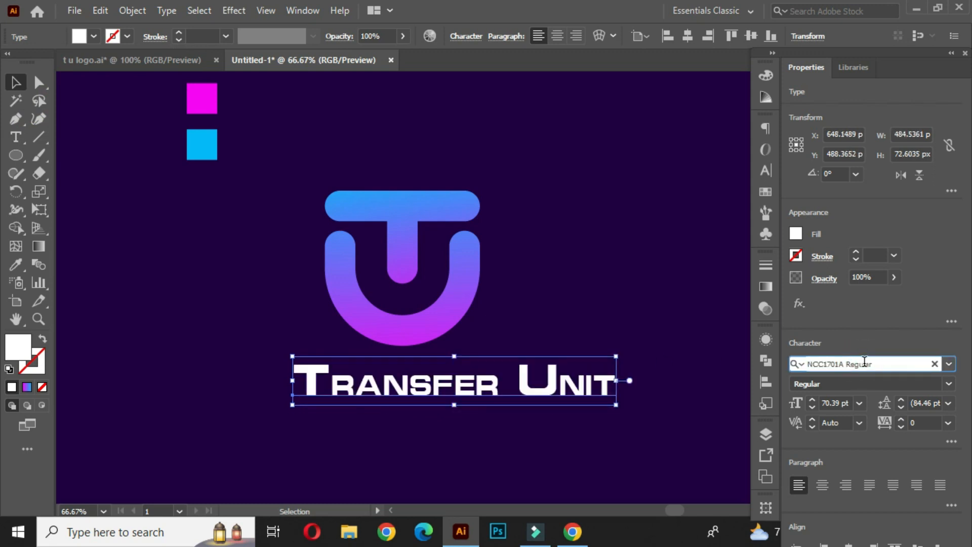
pyautogui.press('Down')
pyautogui.click(867, 363)
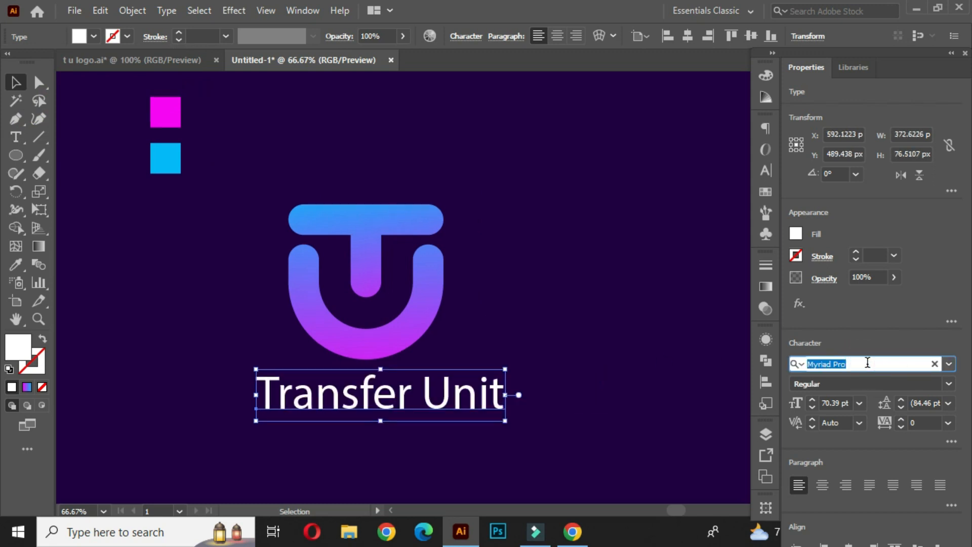
pyautogui.press('Down')
pyautogui.press('Down')
pyautogui.press('Down')
pyautogui.press('Down')
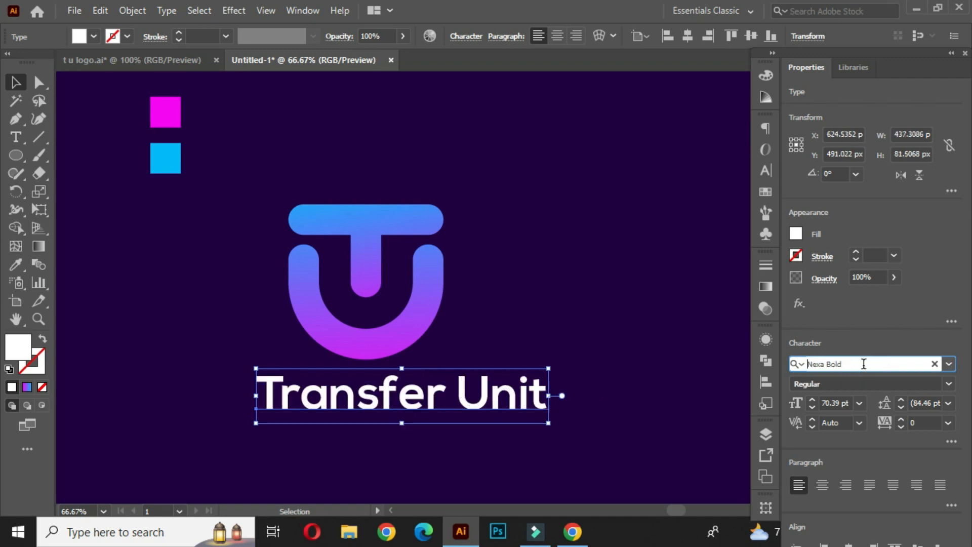
pyautogui.moveTo(861, 365); pyautogui.dragTo(796, 375)
pyautogui.click(557, 350)
pyautogui.moveTo(499, 399); pyautogui.dragTo(463, 402)
# Select all the logo's shapes and group them.
pyautogui.click(466, 299)
pyautogui.moveTo(312, 170); pyautogui.dragTo(474, 338)
pyautogui.rightClick(373, 223)
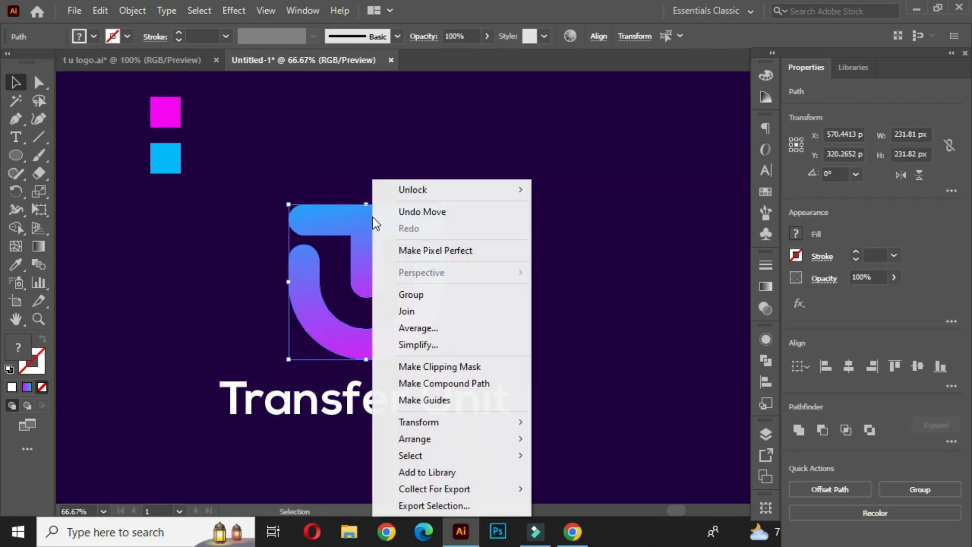
pyautogui.click(426, 295)
pyautogui.click(482, 303)
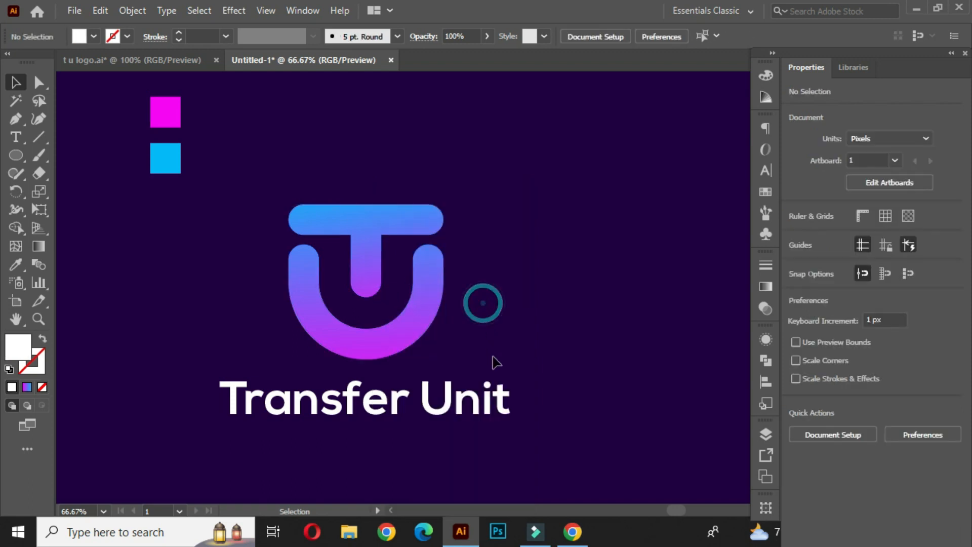
# Select the logo and text together and align them on their horizontal centers.
pyautogui.moveTo(252, 246); pyautogui.dragTo(458, 437)
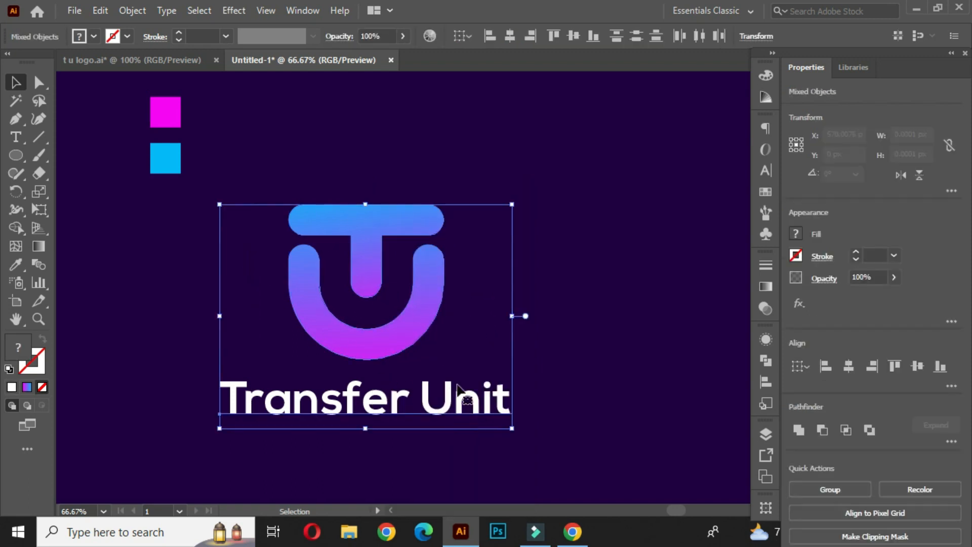
pyautogui.click(513, 35)
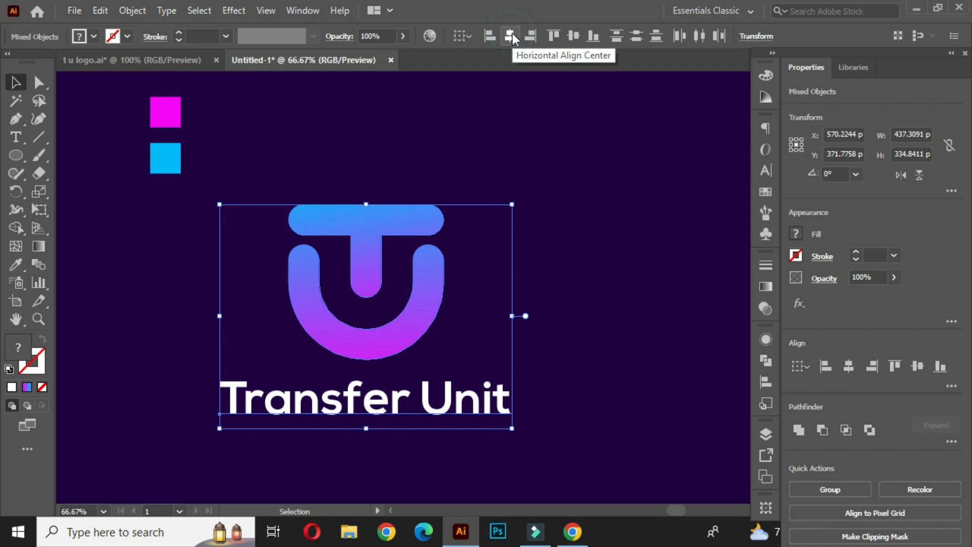
# Scale the logo and text down together and move them up toward the artboard's center.
pyautogui.click(572, 292)
pyautogui.moveTo(282, 189); pyautogui.dragTo(462, 391)
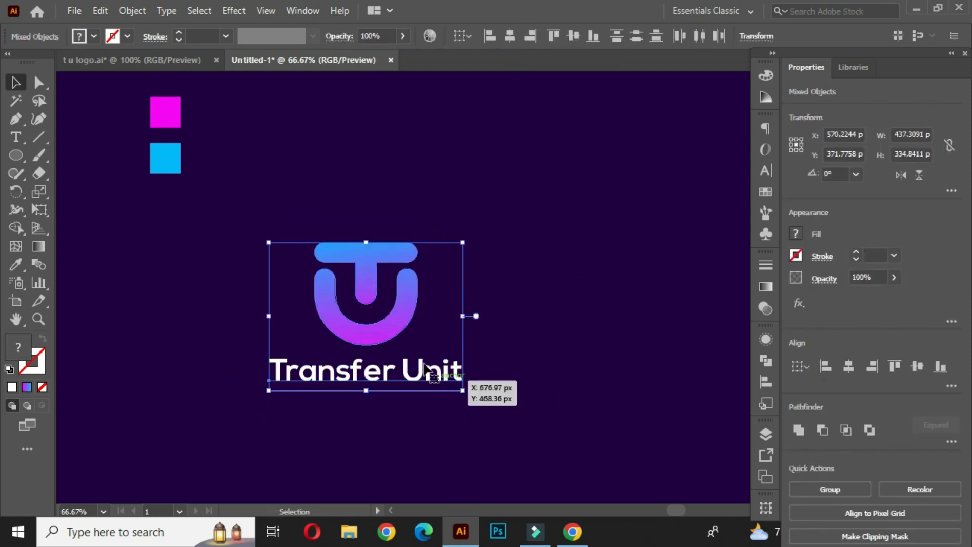
pyautogui.moveTo(400, 331); pyautogui.dragTo(427, 263)
pyautogui.click(526, 222)
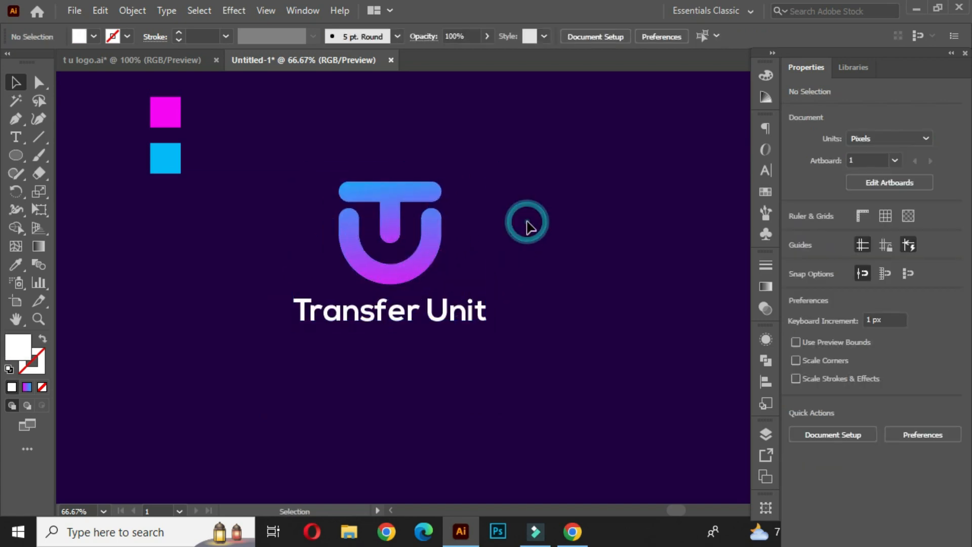